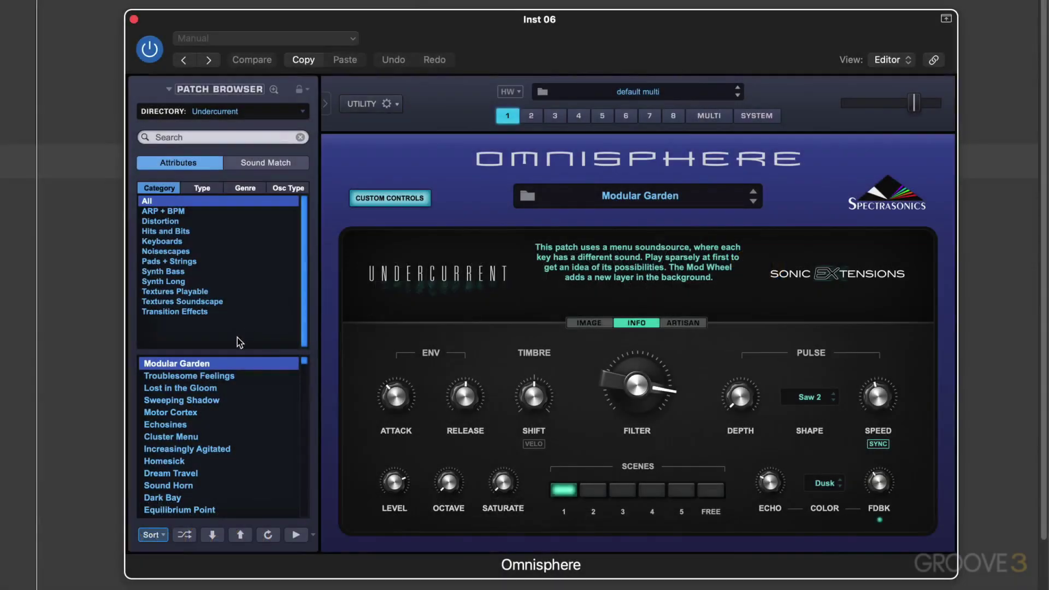
# Lengthen the Modular Garden attack, shorten its release, then audition Lost in the Gloom and Dream Travel
pyautogui.moveTo(399, 405); pyautogui.dragTo(401, 352)
pyautogui.moveTo(465, 389); pyautogui.dragTo(455, 409)
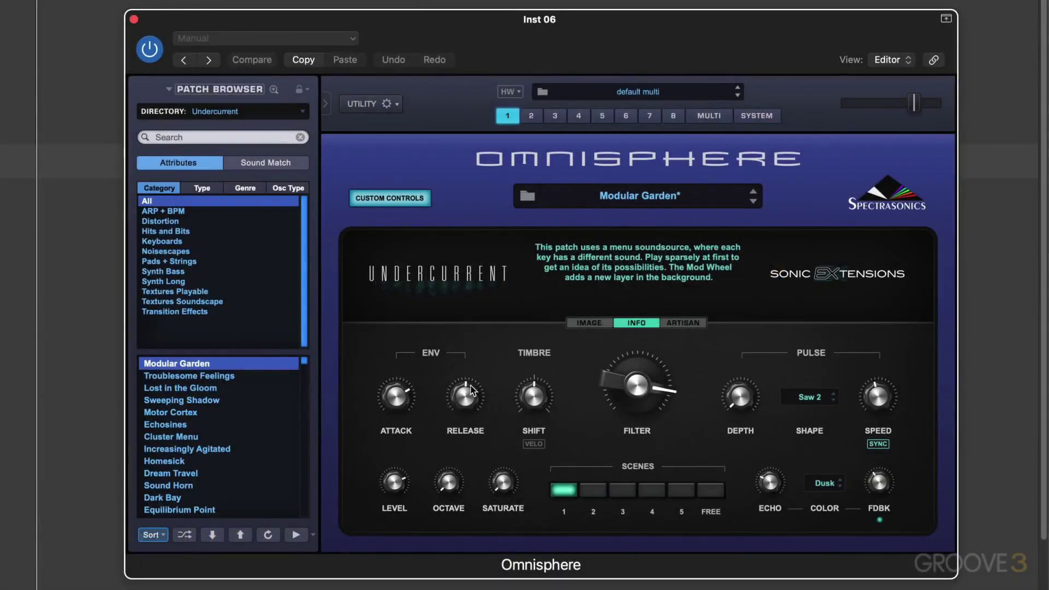
pyautogui.click(204, 388)
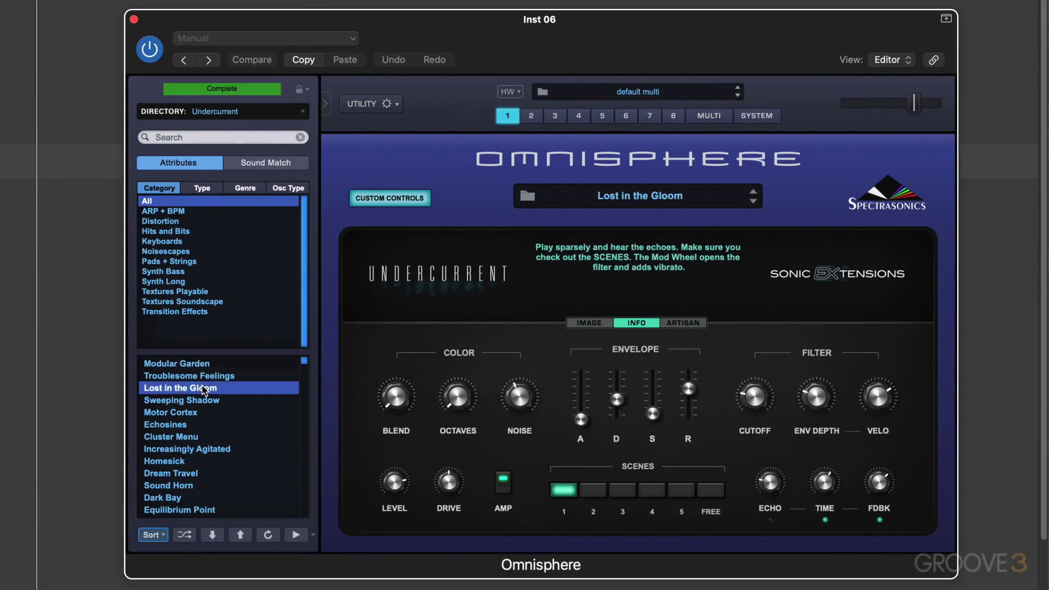
pyautogui.click(180, 473)
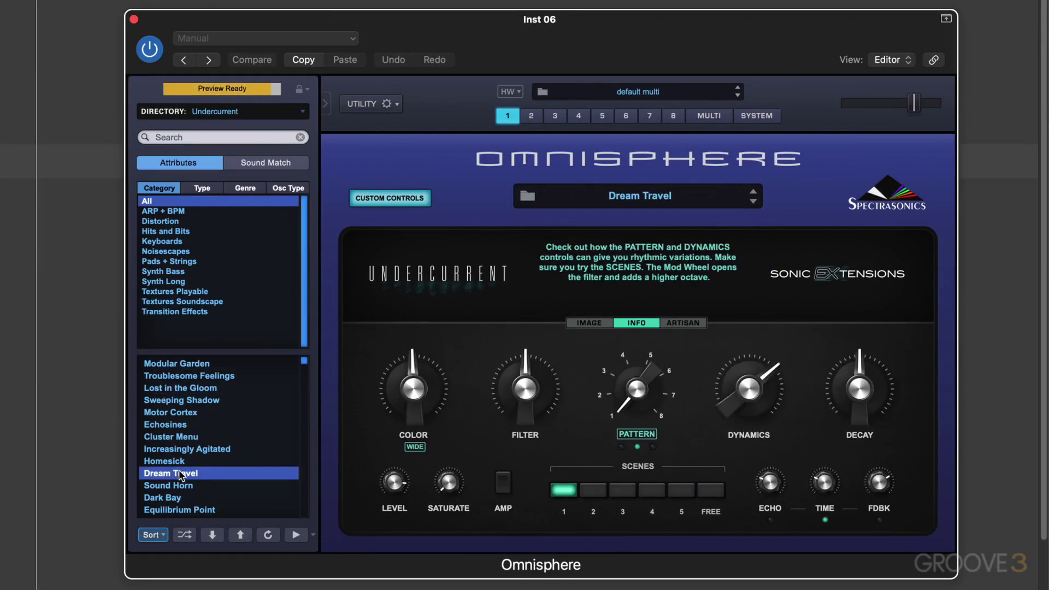
# Try scenes 2 and 4, then load Equilibrium Point and raise its layer B level
pyautogui.click(591, 492)
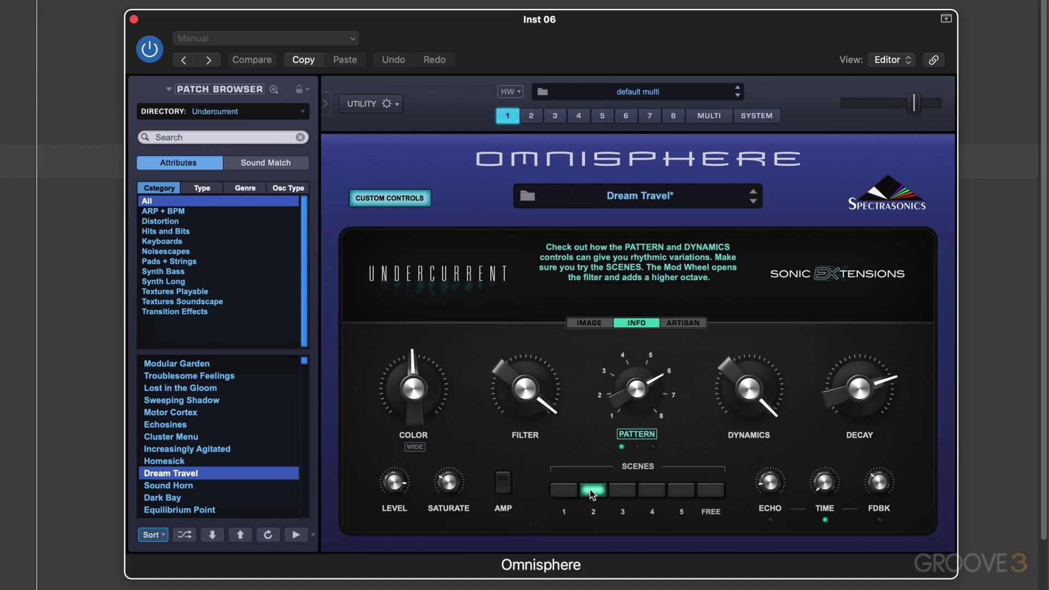
pyautogui.click(650, 490)
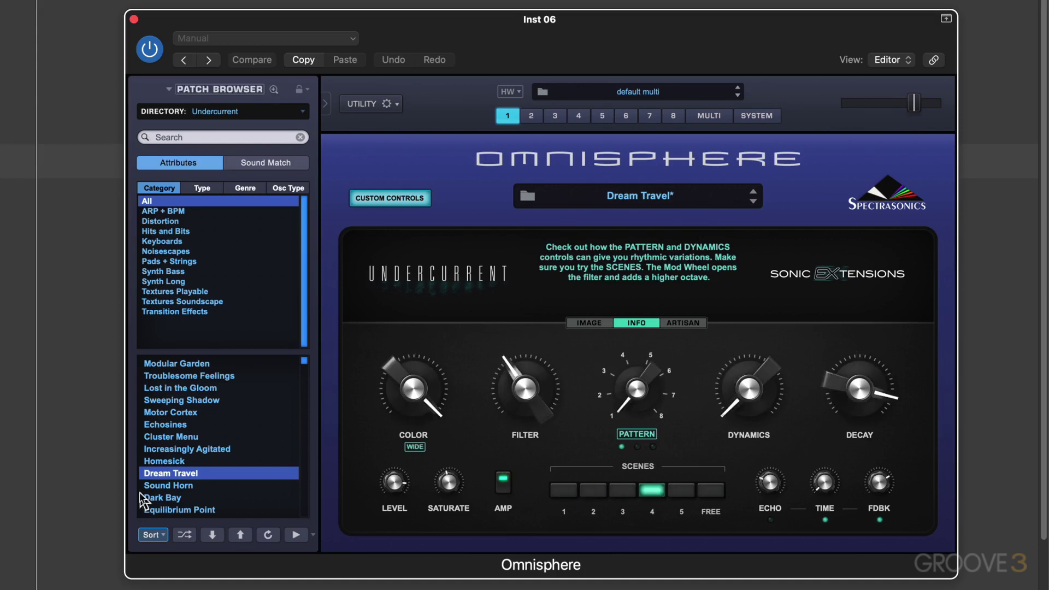
pyautogui.click(183, 509)
pyautogui.moveTo(617, 421); pyautogui.dragTo(621, 388)
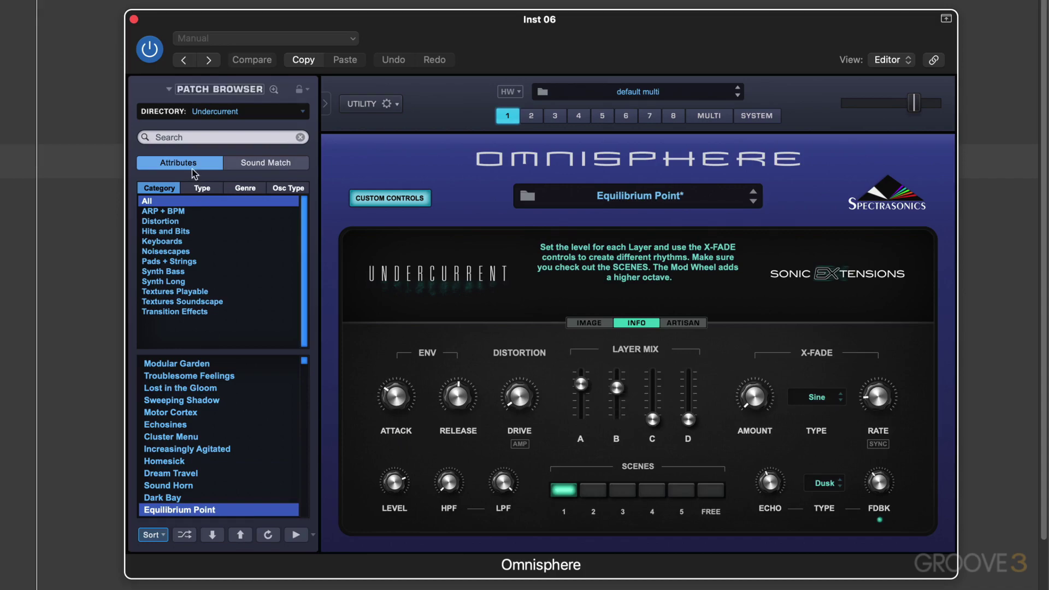
pyautogui.click(215, 111)
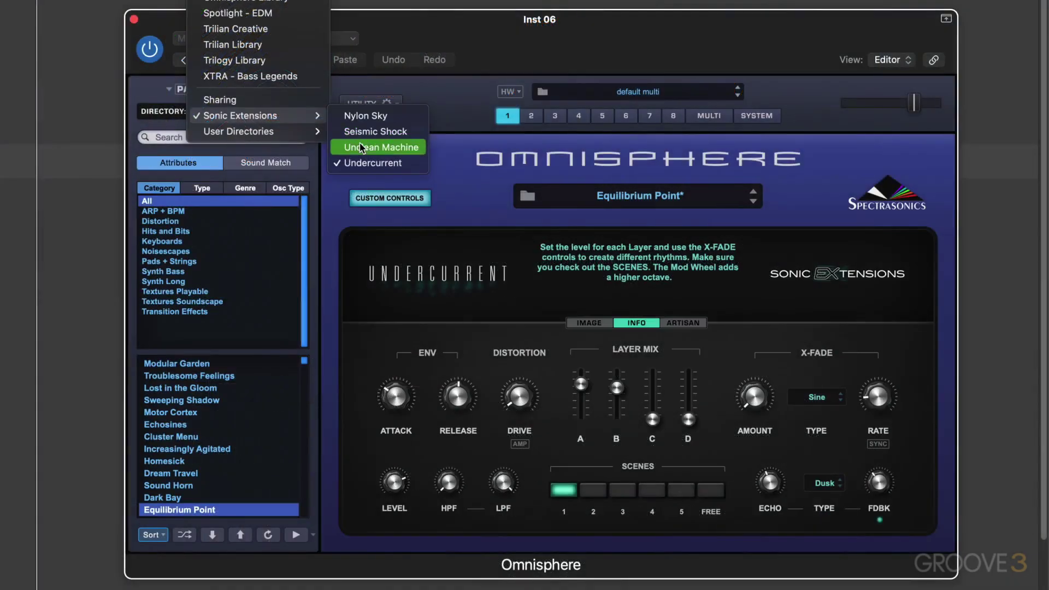
# Switch the patch browser directory to the Unclean Machine library
pyautogui.click(361, 147)
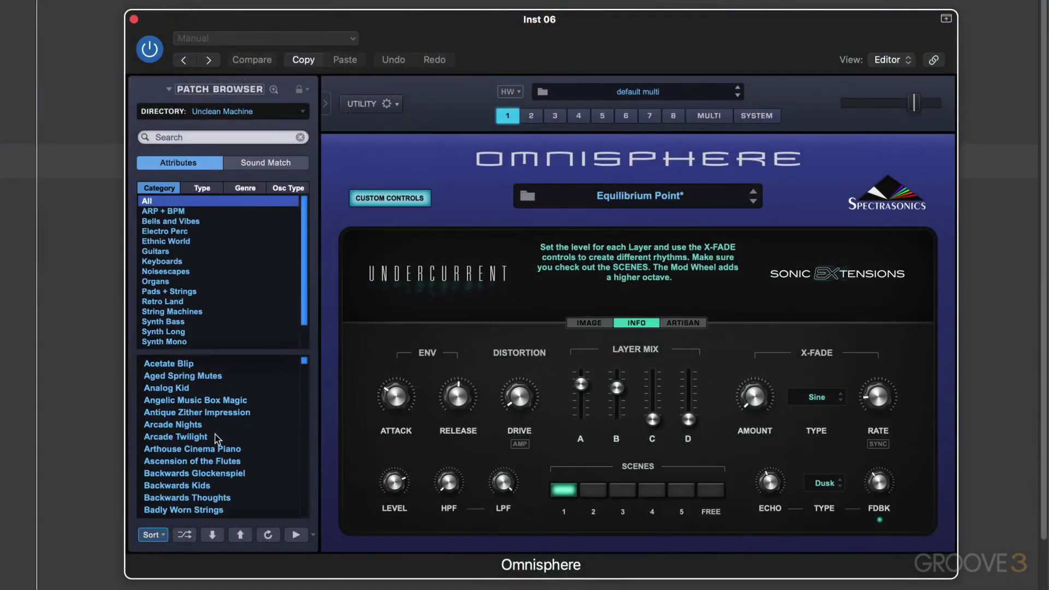
# Load Arcade Twilight, raise its chorus, set the arp pattern to Stairs Up/Dn with reset about 1/4
pyautogui.click(216, 437)
pyautogui.moveTo(523, 403); pyautogui.dragTo(519, 366)
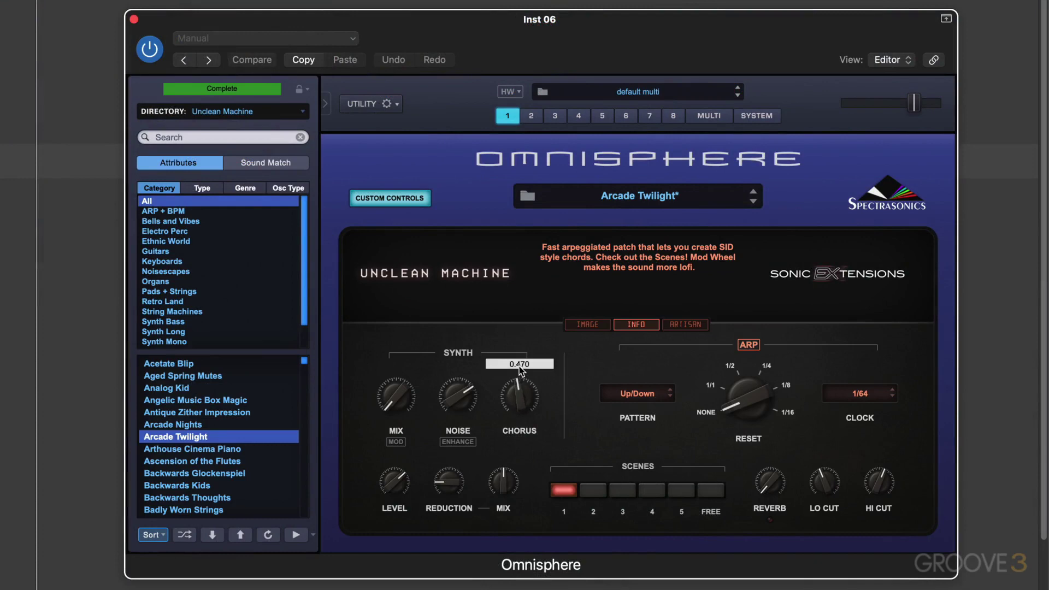
pyautogui.click(646, 400)
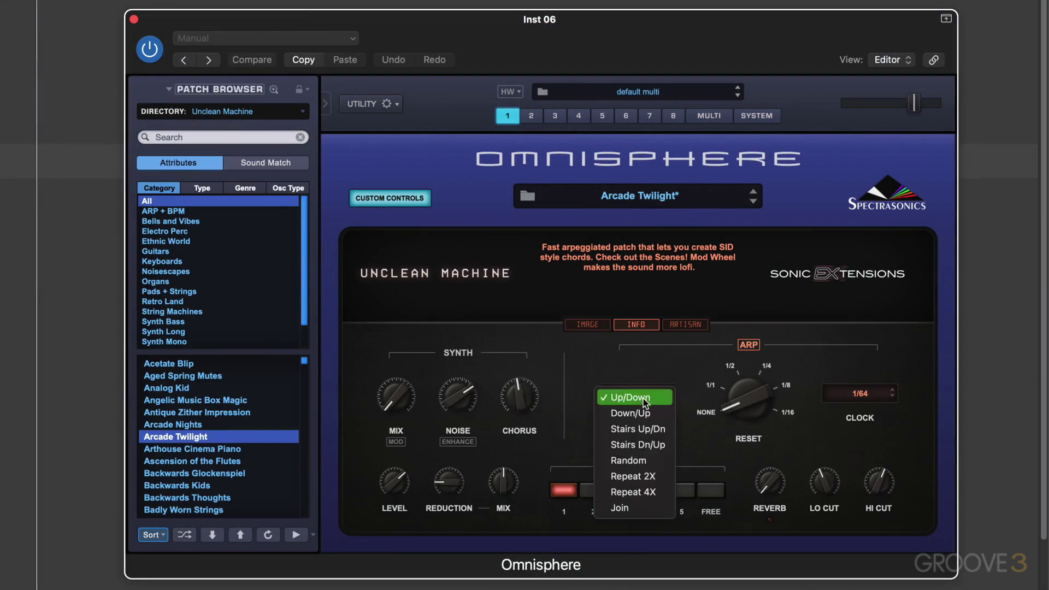
pyautogui.click(636, 429)
pyautogui.moveTo(767, 404); pyautogui.dragTo(746, 371)
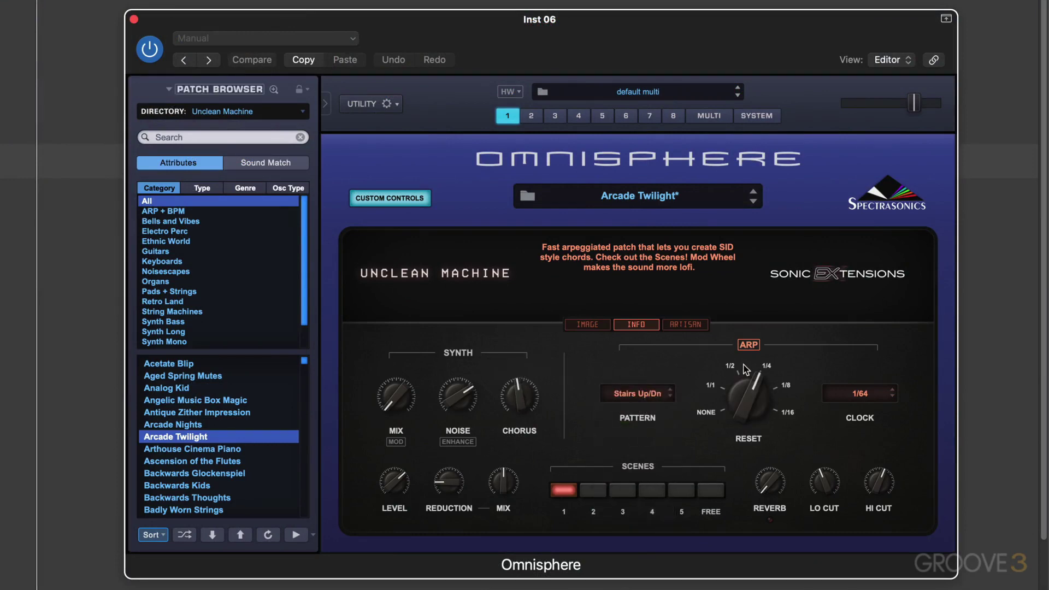
# Load Backwards Glockenspiel, lower a mix layer level, then adjust the Legato Blues guitar Realism
pyautogui.click(208, 474)
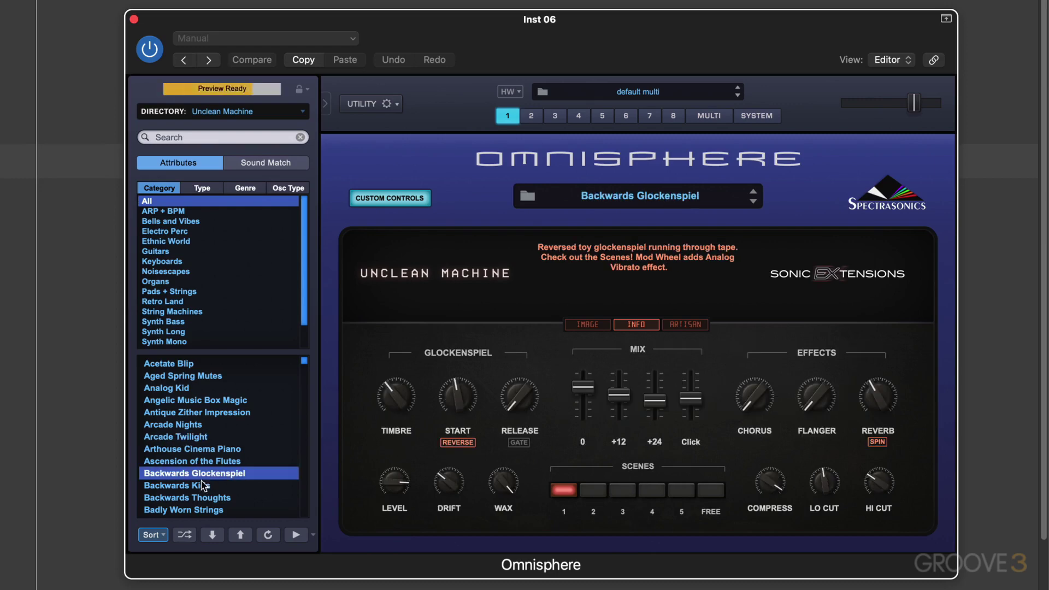
pyautogui.moveTo(582, 386); pyautogui.dragTo(579, 402)
pyautogui.moveTo(490, 393); pyautogui.dragTo(486, 415)
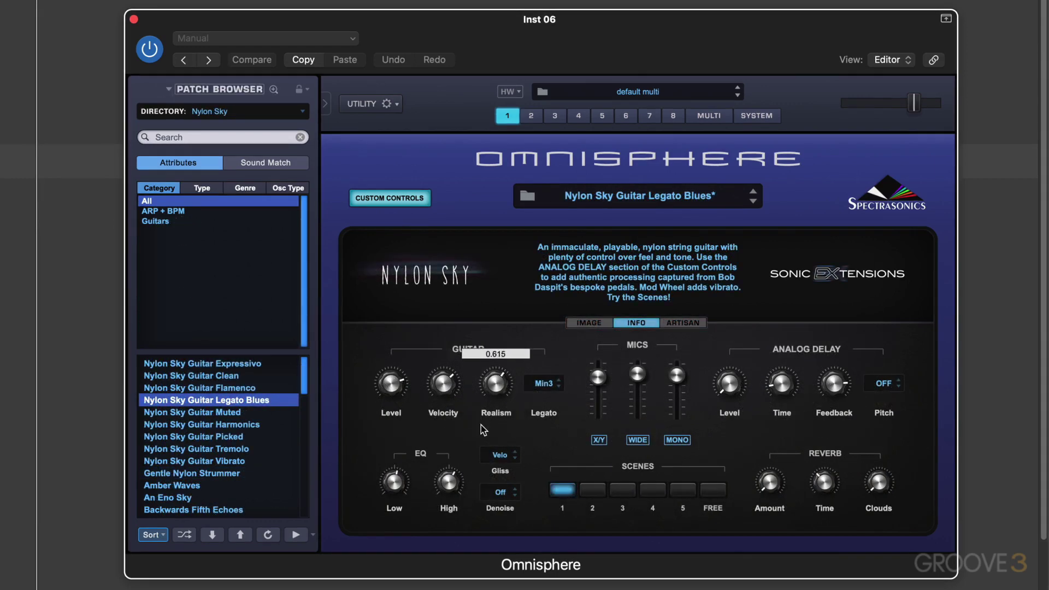
# Browse the Legato Blues layer soundsource from the edit page, then return to Custom Controls
pyautogui.click(407, 199)
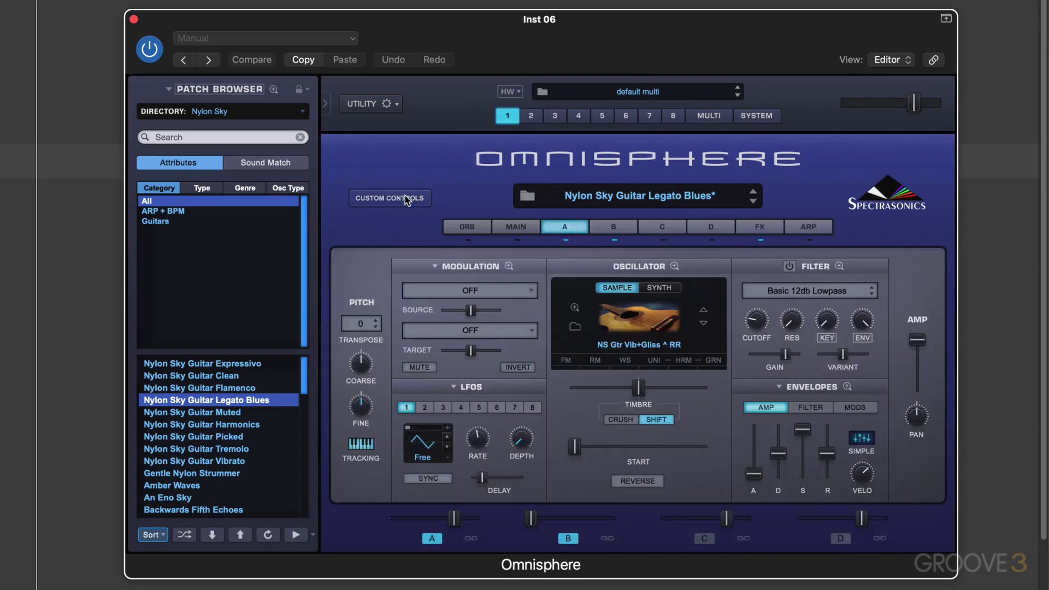
pyautogui.click(632, 319)
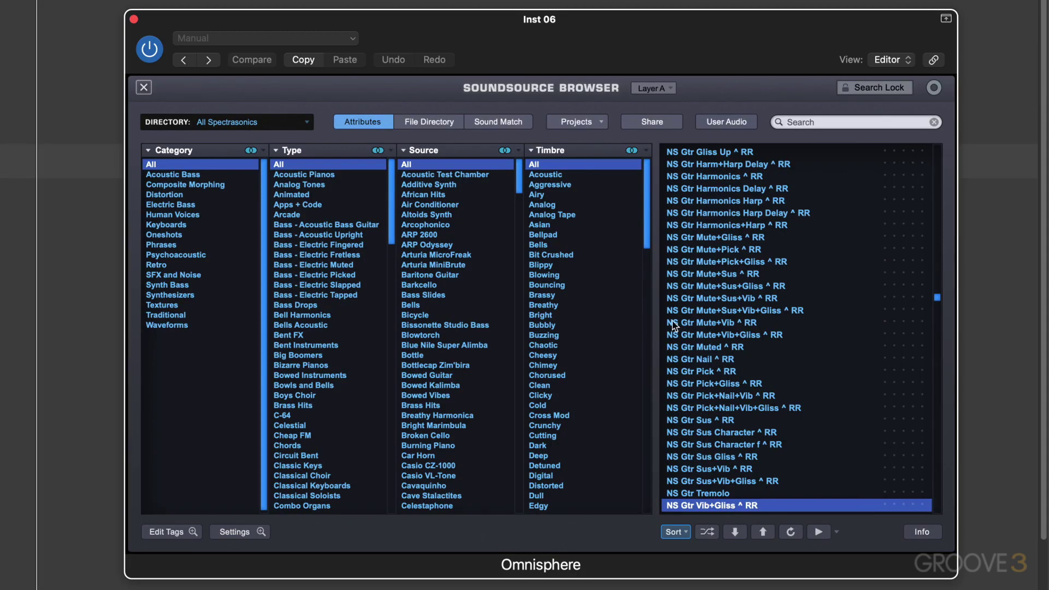
pyautogui.scroll(-2, 732, 349)
pyautogui.scroll(7, 732, 349)
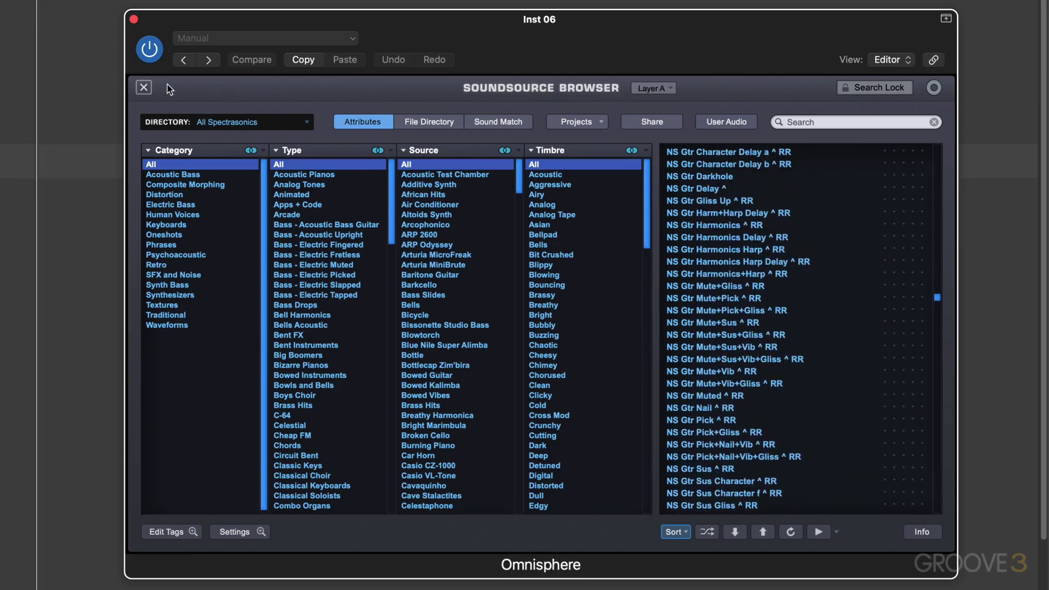
pyautogui.click(143, 88)
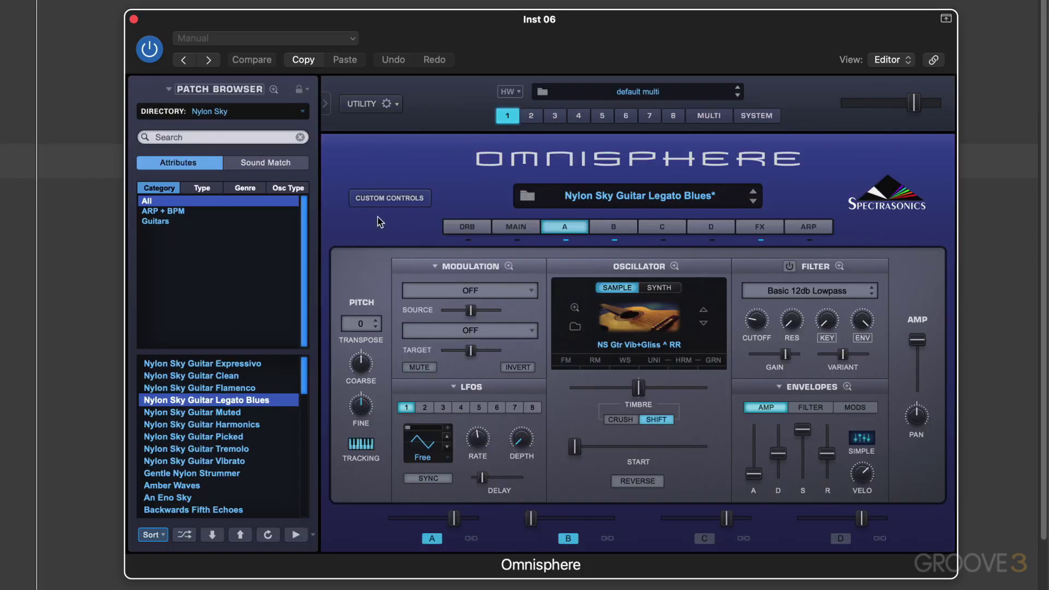
pyautogui.click(391, 202)
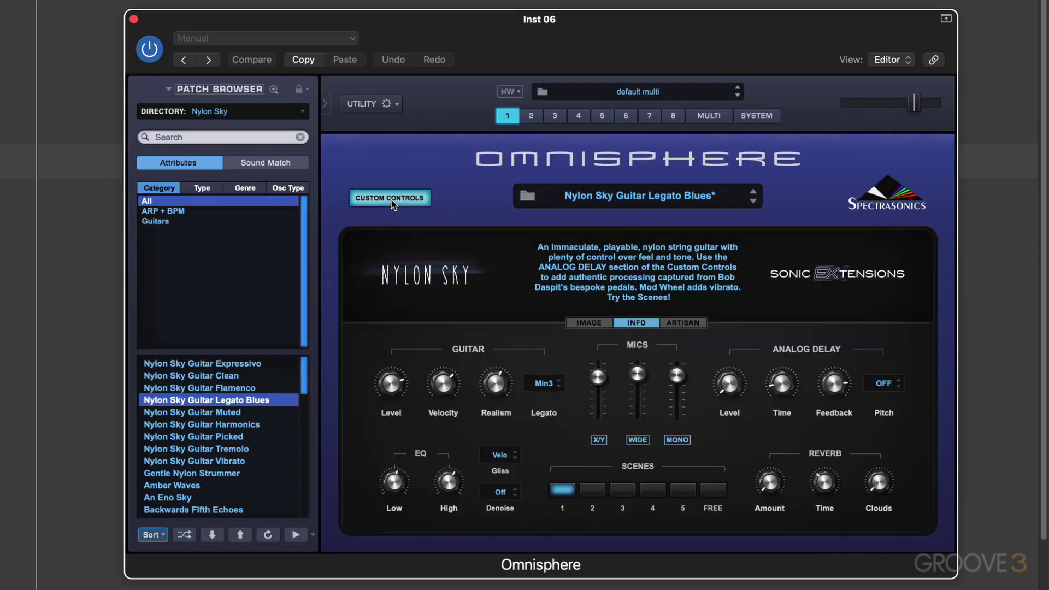
# Audition Guitar Tremolo and Backwards Fifth Echoes, adjust the echoes level, then load Gentle Nylon Strummer
pyautogui.click(235, 450)
pyautogui.click(233, 510)
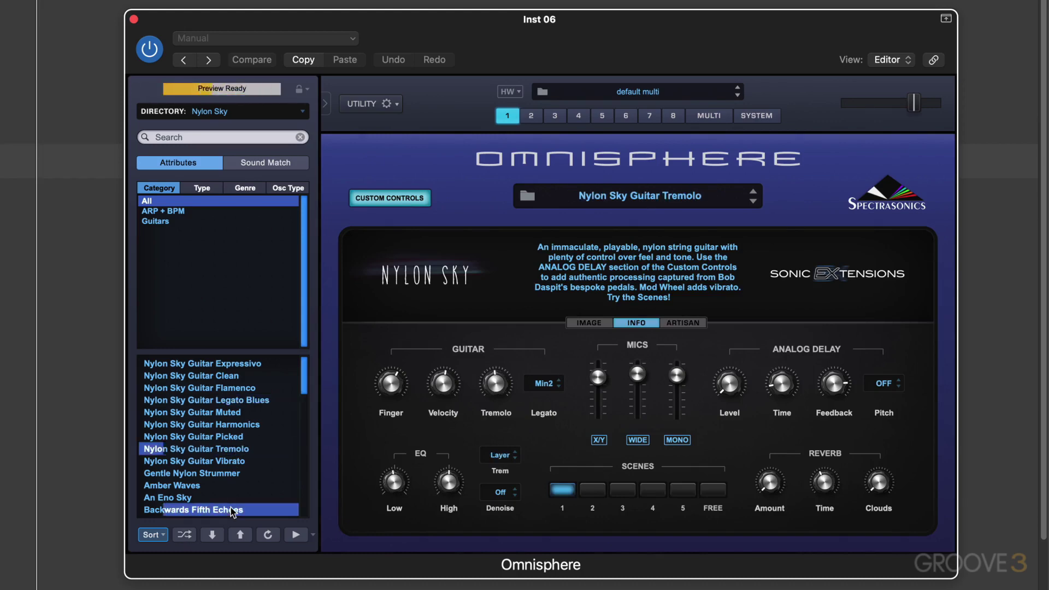
pyautogui.moveTo(730, 402); pyautogui.dragTo(729, 380)
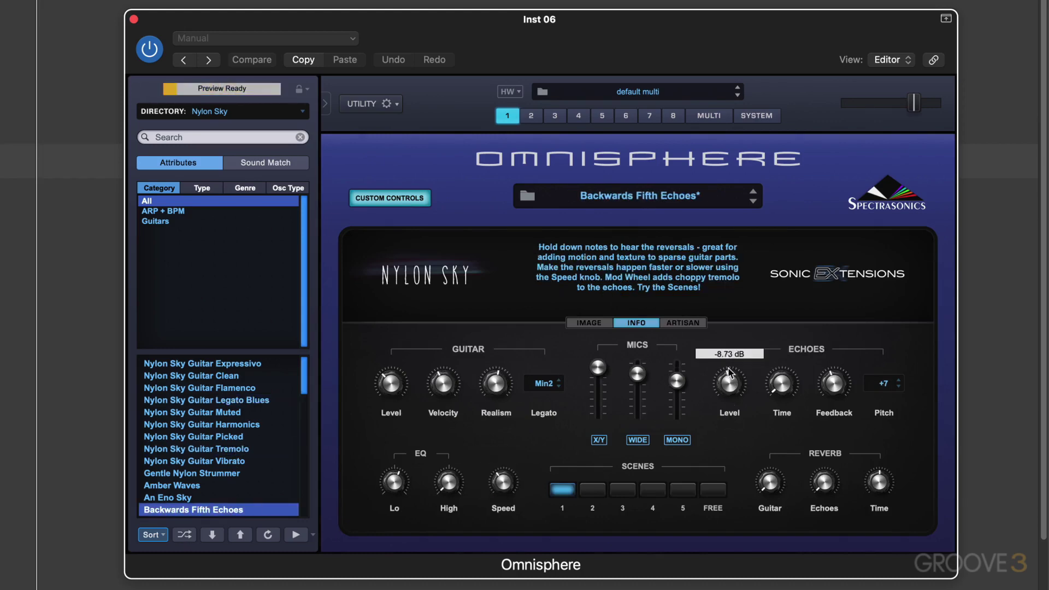
pyautogui.scroll(-5, 257, 404)
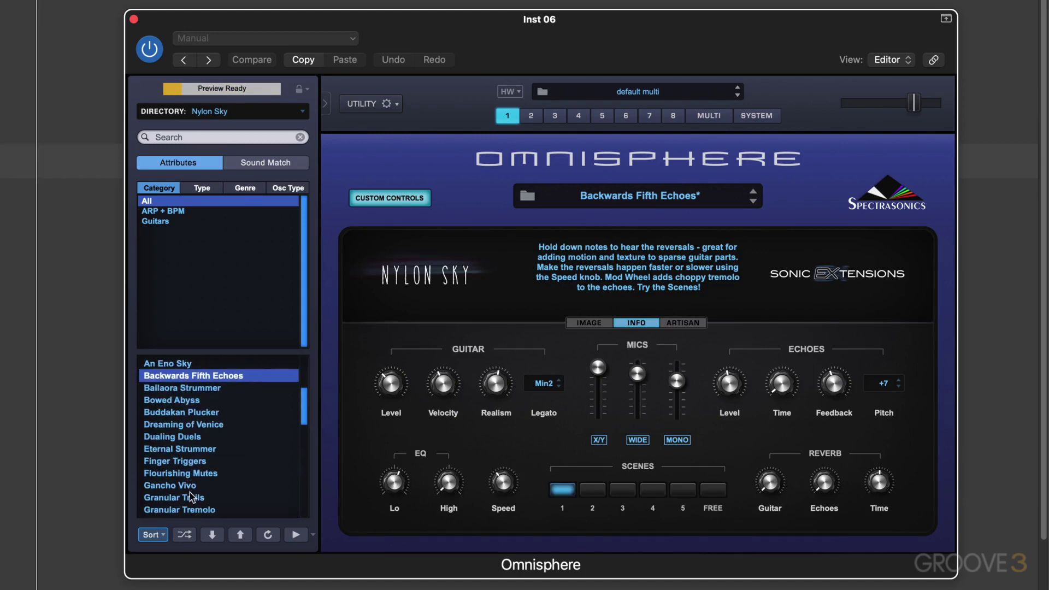
pyautogui.click(192, 486)
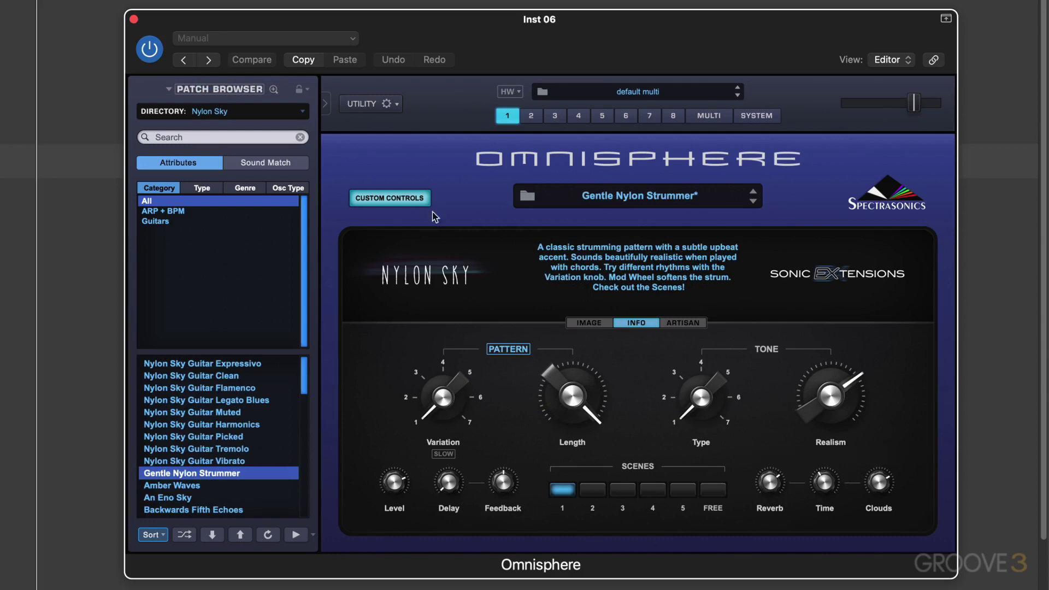
pyautogui.click(407, 198)
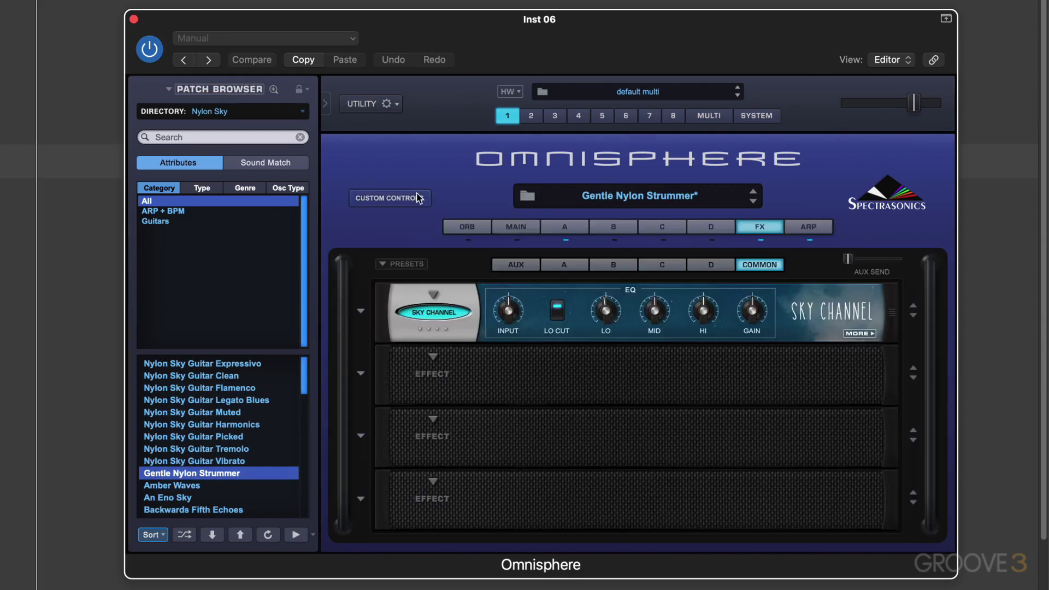
# Bypass and restore the Sky Channel effect, then view the aux Sky Verb Color choices
pyautogui.click(453, 316)
pyautogui.click(456, 315)
pyautogui.click(516, 265)
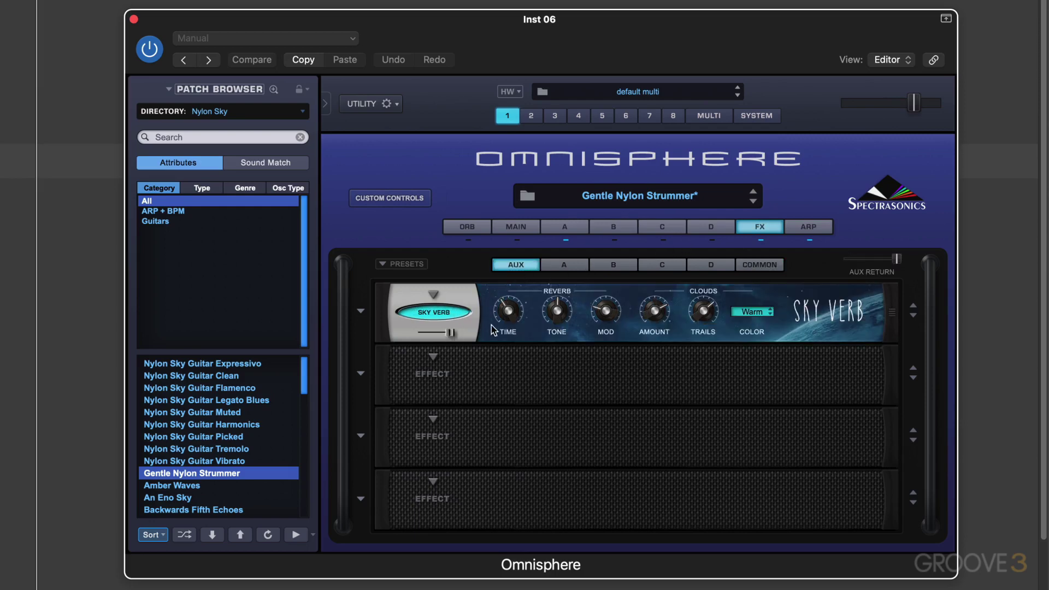
pyautogui.moveTo(513, 308)
pyautogui.click(751, 312)
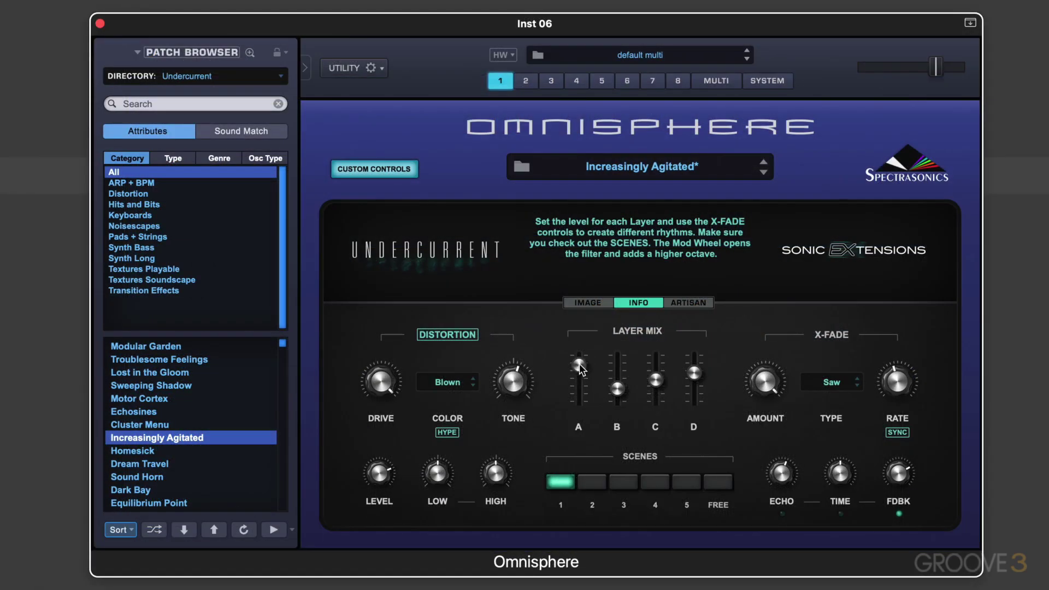
# Arm Layer A level for MIDI CC Learn, enable host automation on X-FADE Amount, then step to Dark Bay
pyautogui.rightClick(579, 364)
pyautogui.click(619, 369)
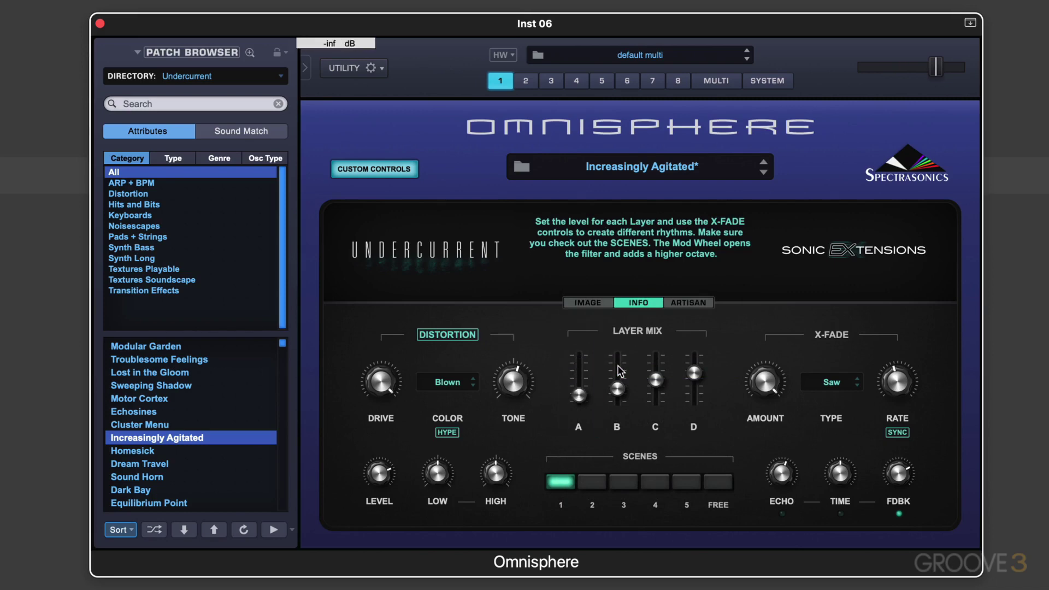
pyautogui.rightClick(763, 389)
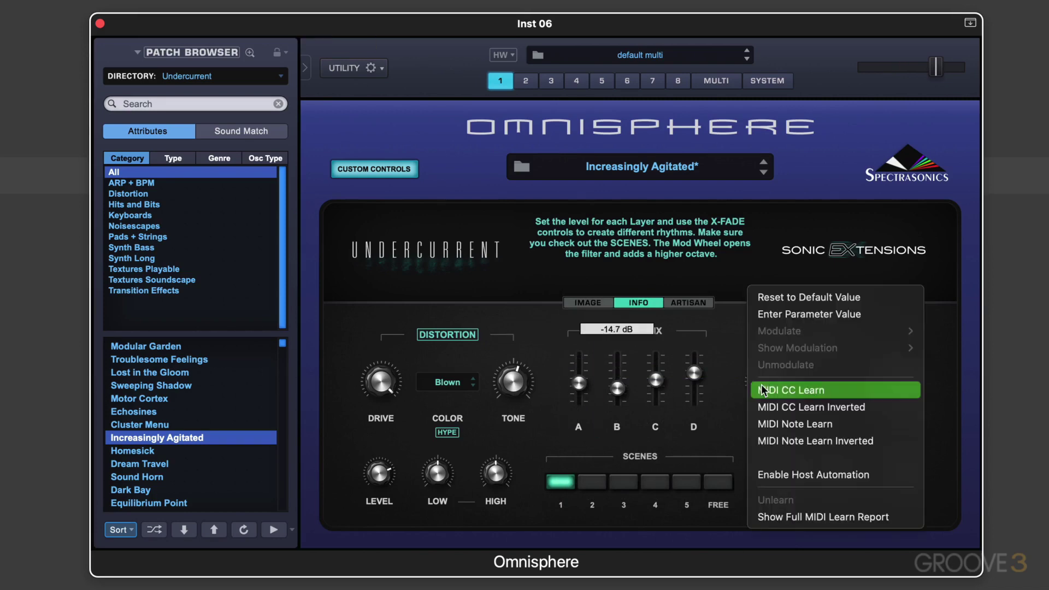
pyautogui.click(824, 474)
pyautogui.moveTo(763, 407)
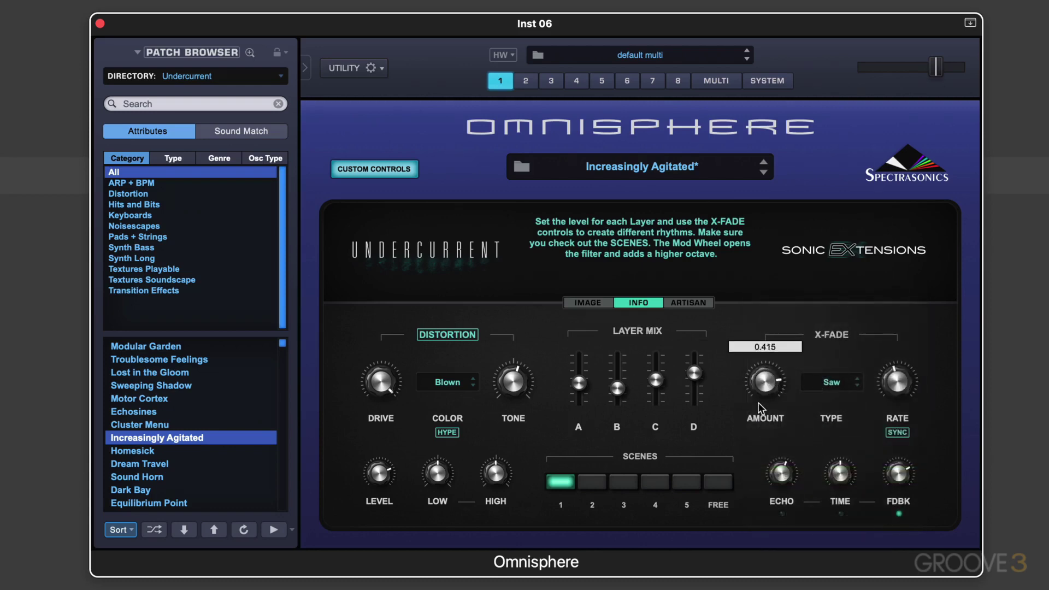
pyautogui.press('Down')
pyautogui.press('Down')
pyautogui.press('Down')
pyautogui.press('Down')
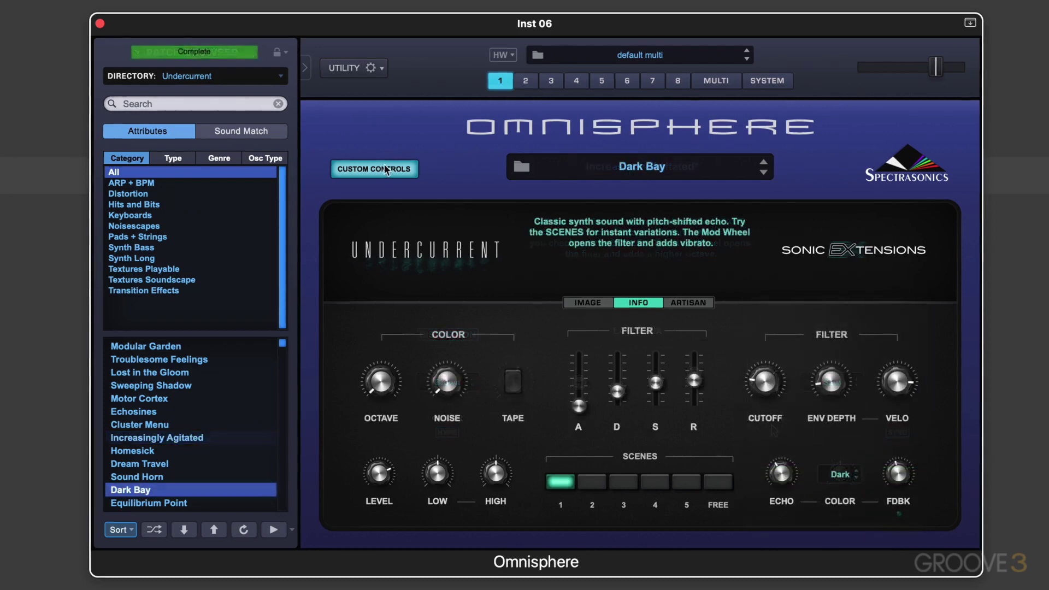
# Inspect Dark Bay's Layer A soundsource in the browser, then return to custom controls
pyautogui.click(382, 170)
pyautogui.click(627, 300)
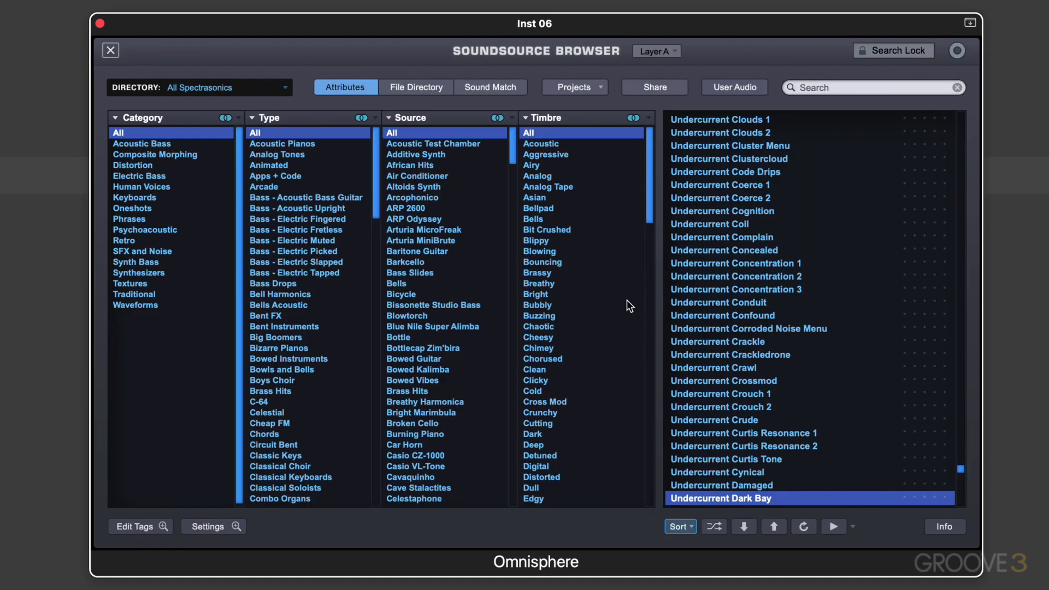
pyautogui.scroll(-3, 747, 395)
pyautogui.scroll(-3, 748, 396)
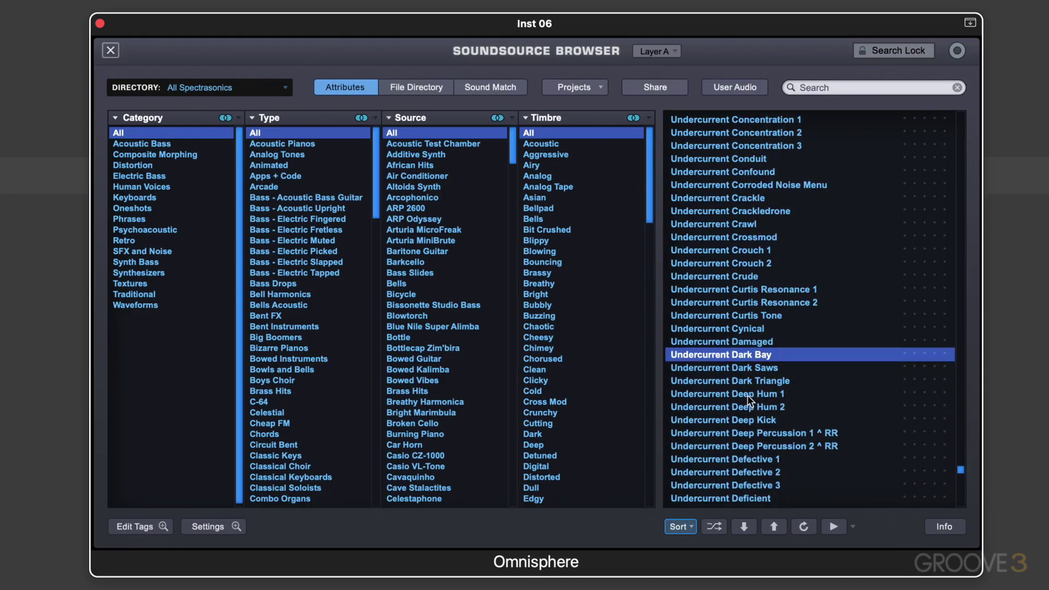
pyautogui.click(111, 51)
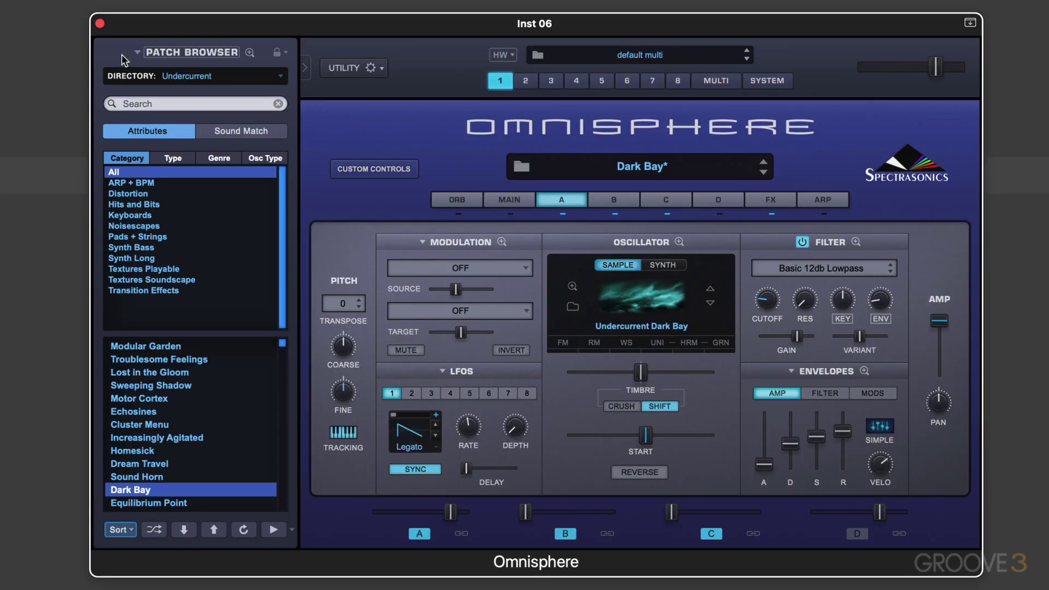
pyautogui.click(381, 172)
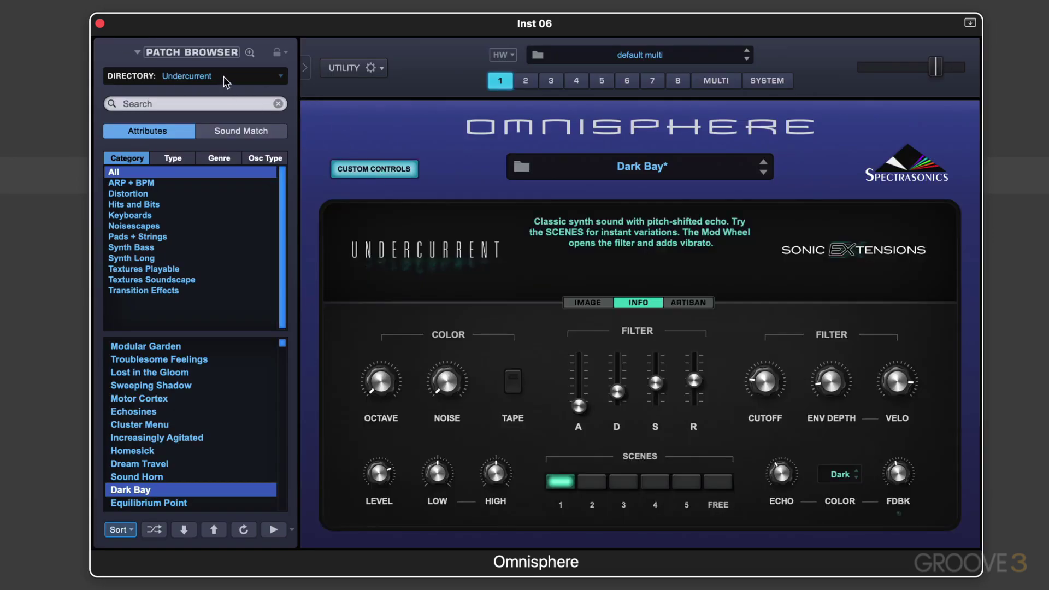
# Switch to the Unclean Machine library and audition Arthouse Cinema Piano at scene 2
pyautogui.click(226, 80)
pyautogui.moveTo(224, 80)
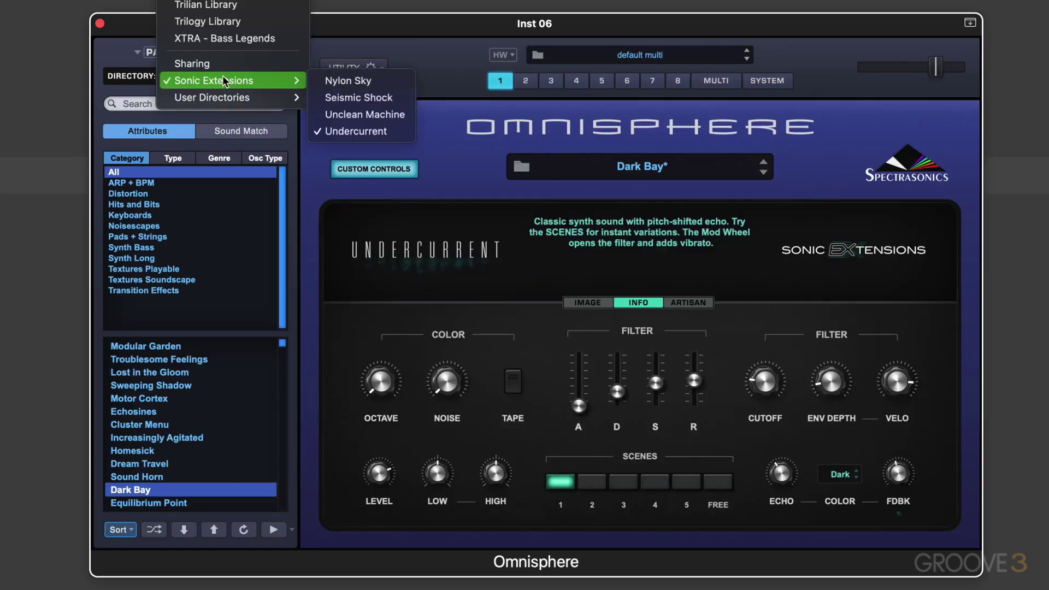
pyautogui.click(353, 115)
pyautogui.click(189, 436)
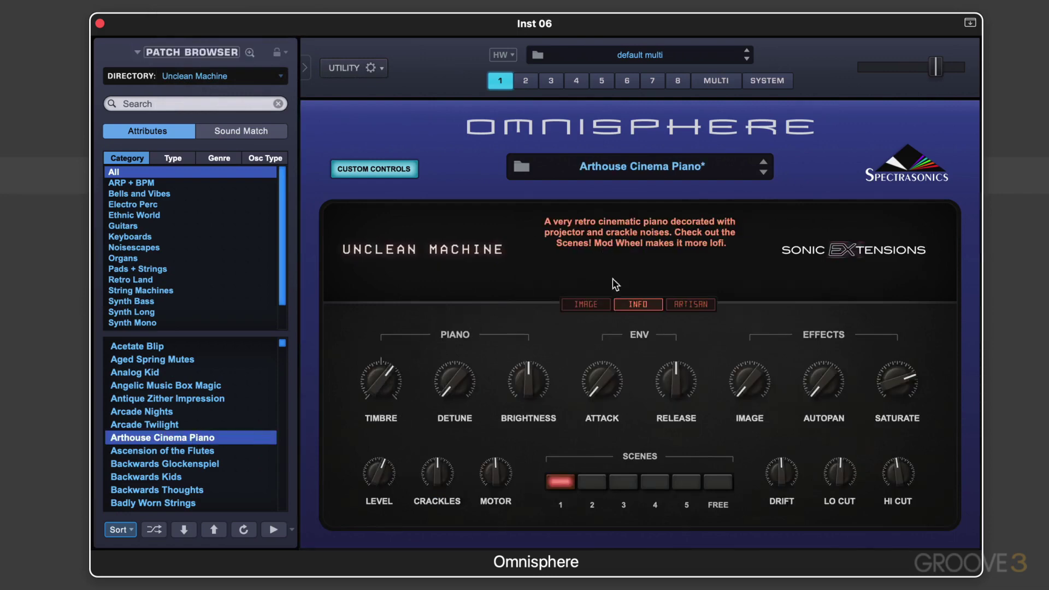
pyautogui.click(589, 482)
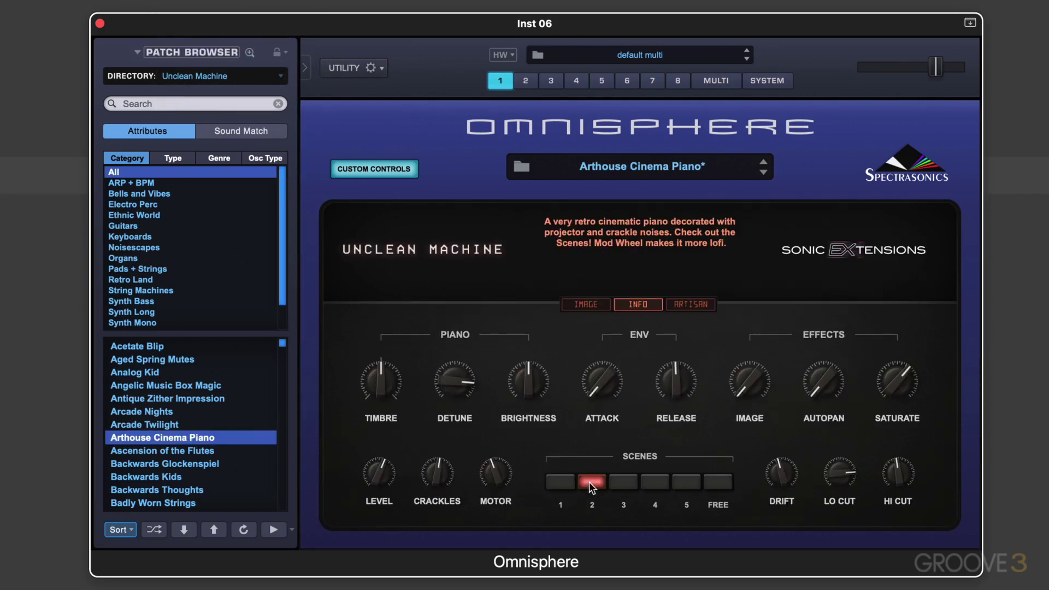
# Load Badly Worn Strings and cycle through scenes 4, 3, 5, FREE and back to 1
pyautogui.click(192, 502)
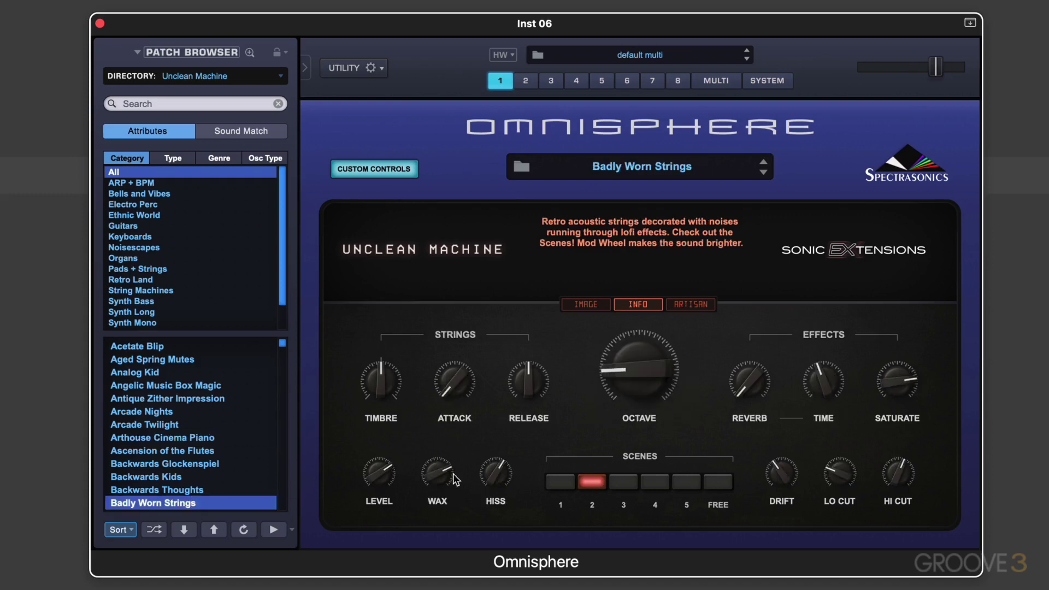
pyautogui.click(650, 481)
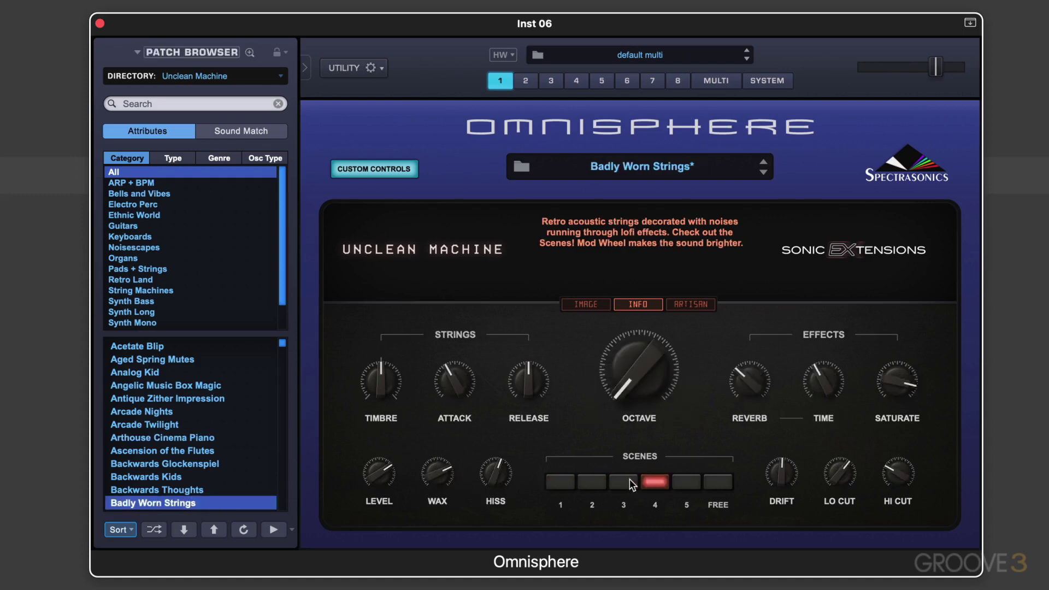
pyautogui.click(621, 480)
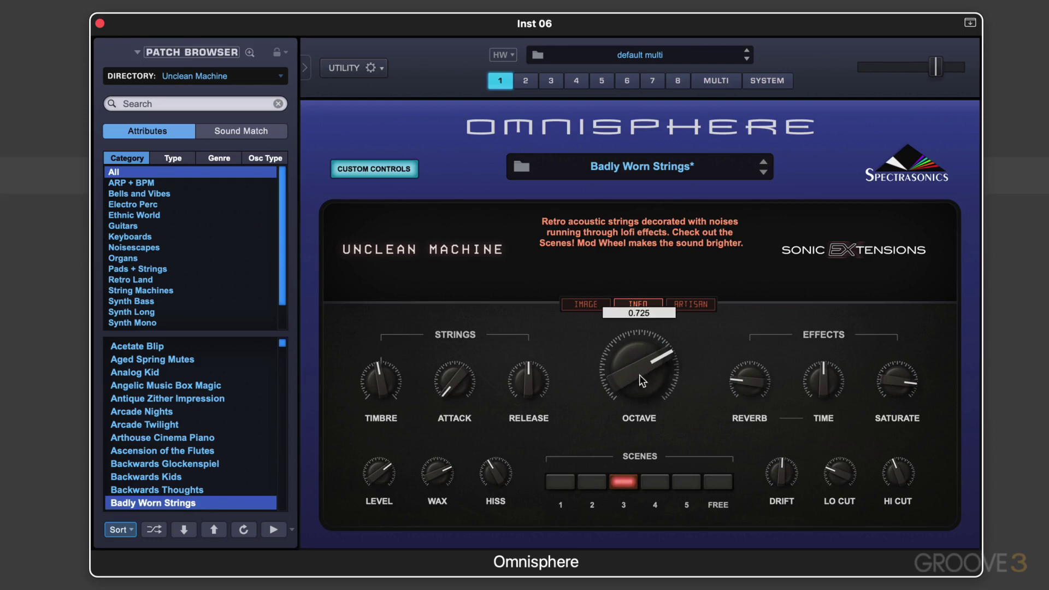
pyautogui.click(683, 481)
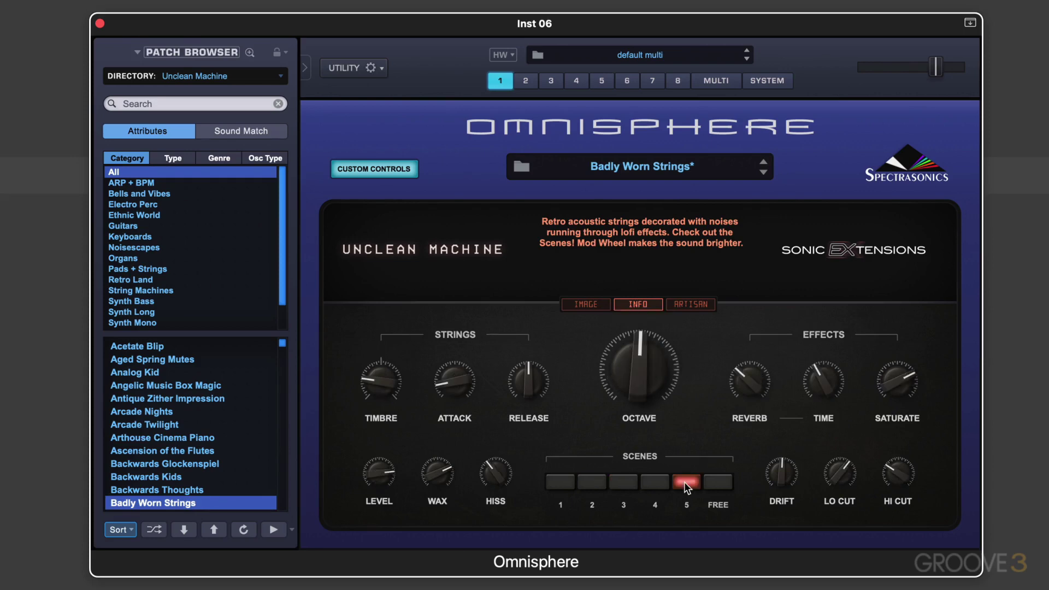
pyautogui.click(714, 480)
pyautogui.click(560, 482)
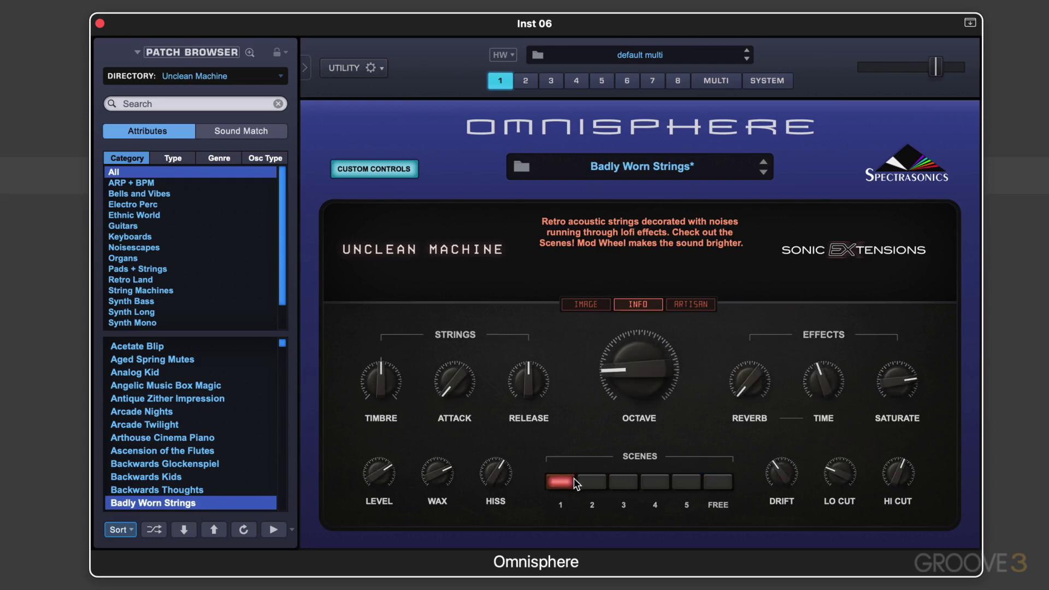
# Load Cassette Analog Ukulele, turn up its Drift, then load Chopper Alienation
pyautogui.scroll(-5, 164, 445)
pyautogui.scroll(-2, 180, 451)
pyautogui.click(180, 451)
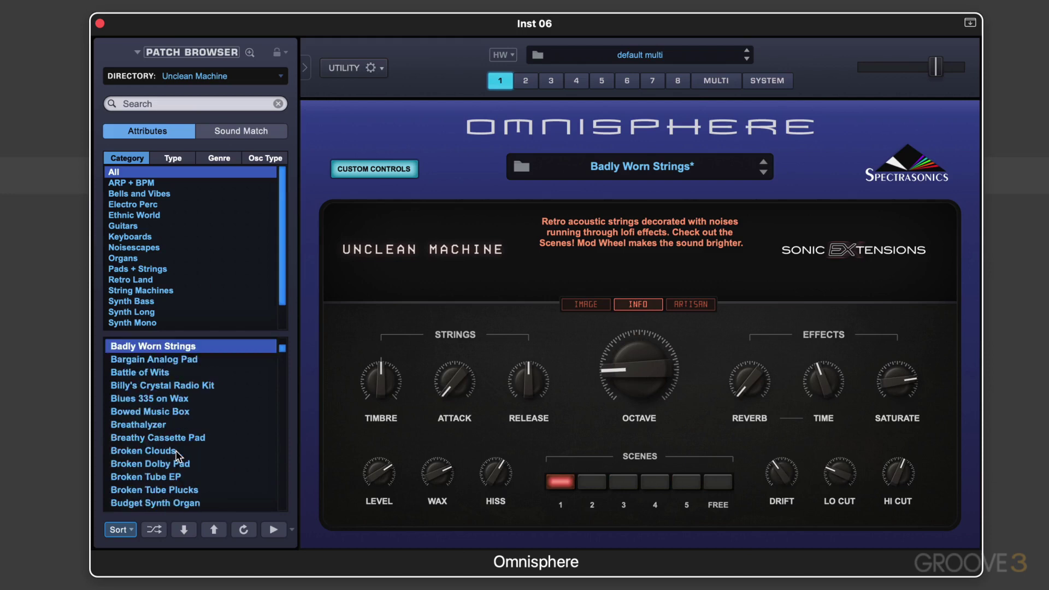
pyautogui.moveTo(429, 480); pyautogui.dragTo(433, 449)
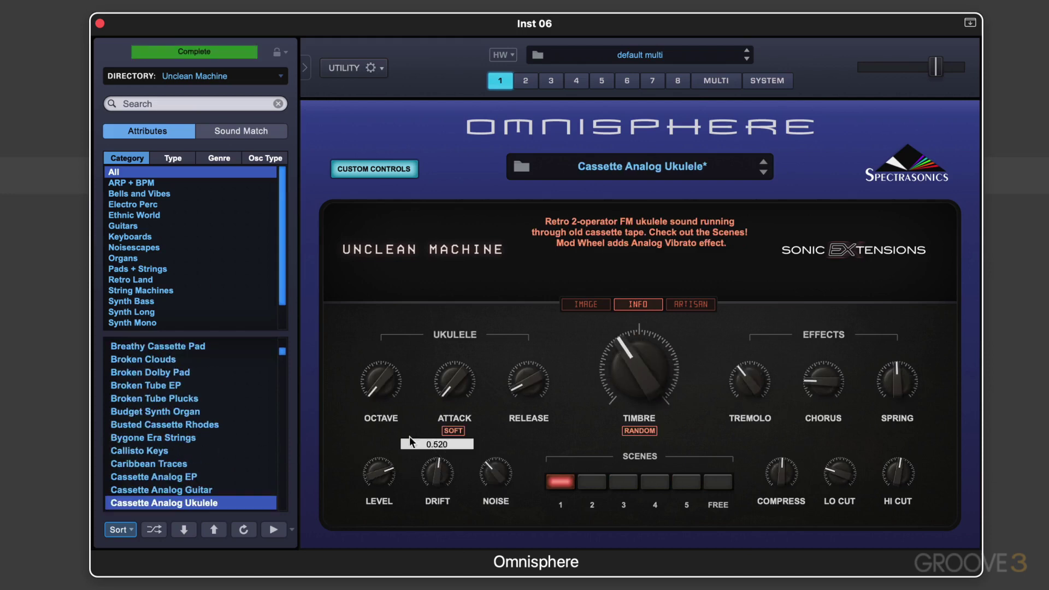
pyautogui.scroll(-10, 176, 458)
pyautogui.click(176, 458)
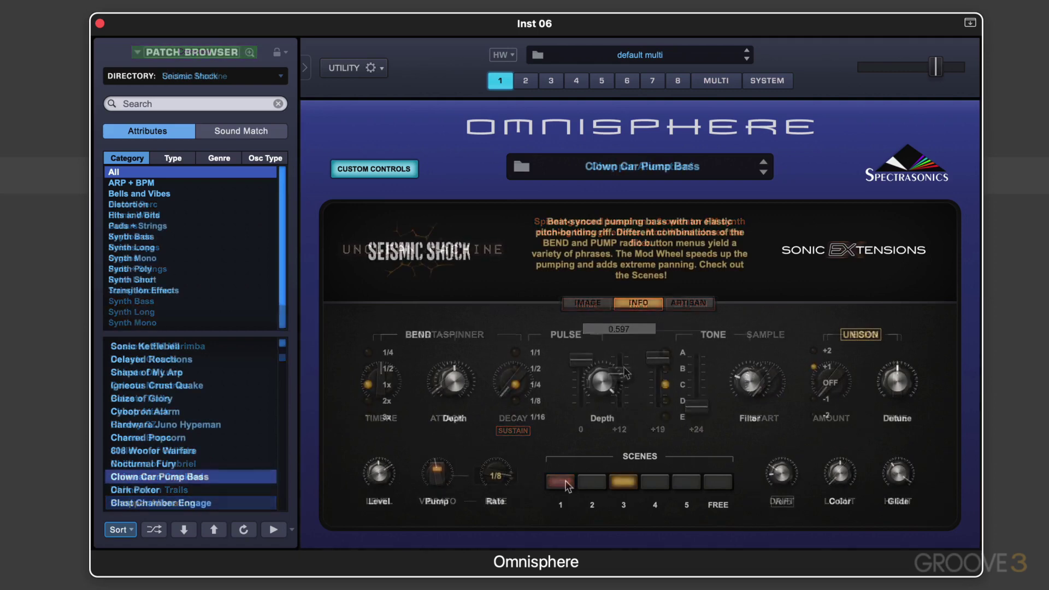
# Recall scenes 1, 2, 4 and 5 of Clown Car Pump Bass
pyautogui.click(566, 485)
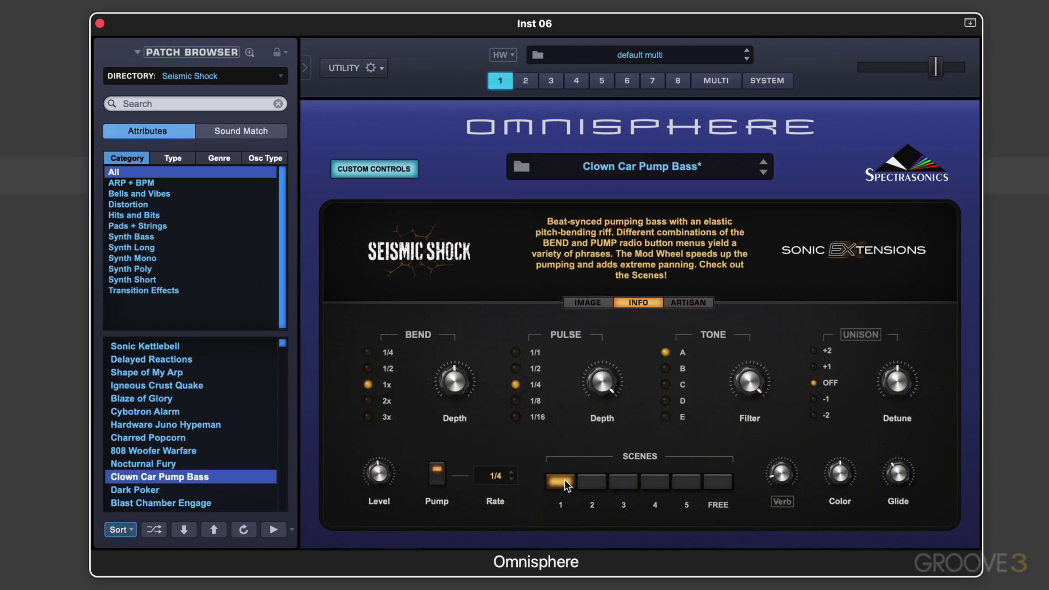
pyautogui.click(595, 481)
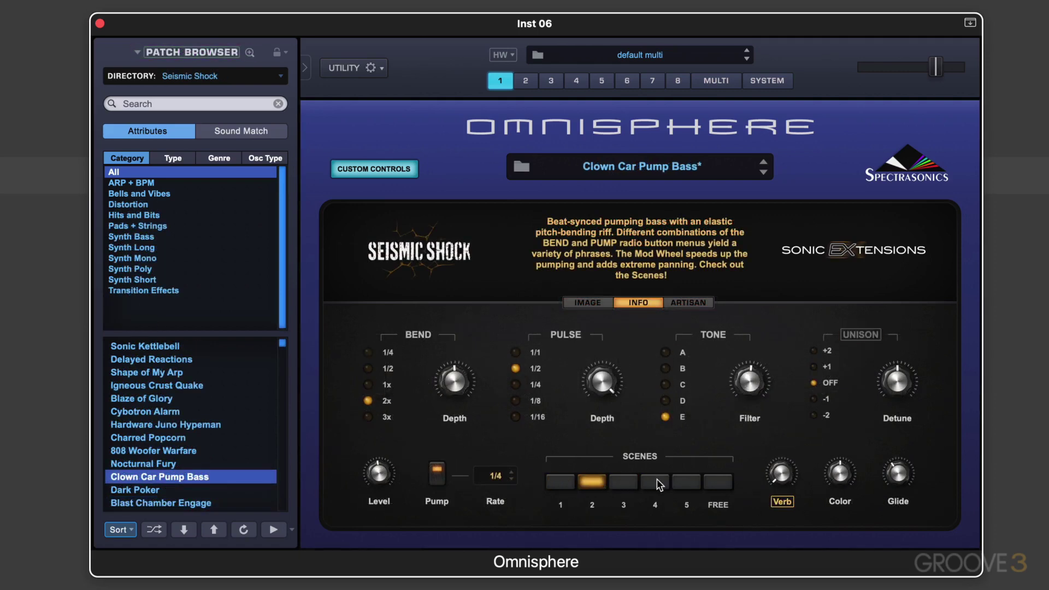
pyautogui.click(656, 482)
pyautogui.click(686, 485)
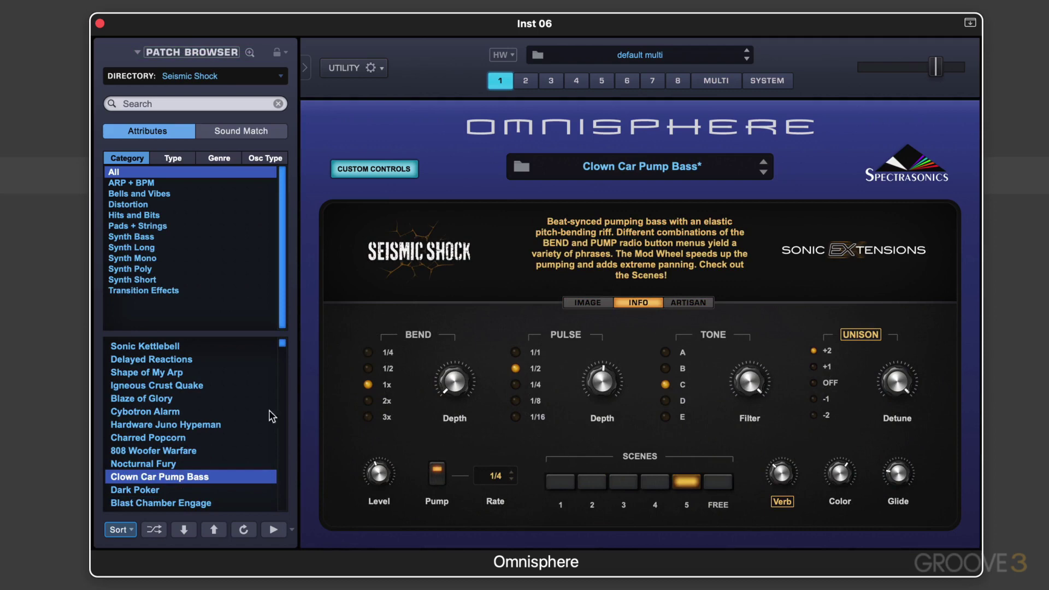
# Load Surface to Air and recall its scenes 2, 3 and 4
pyautogui.scroll(-10, 180, 412)
pyautogui.click(179, 426)
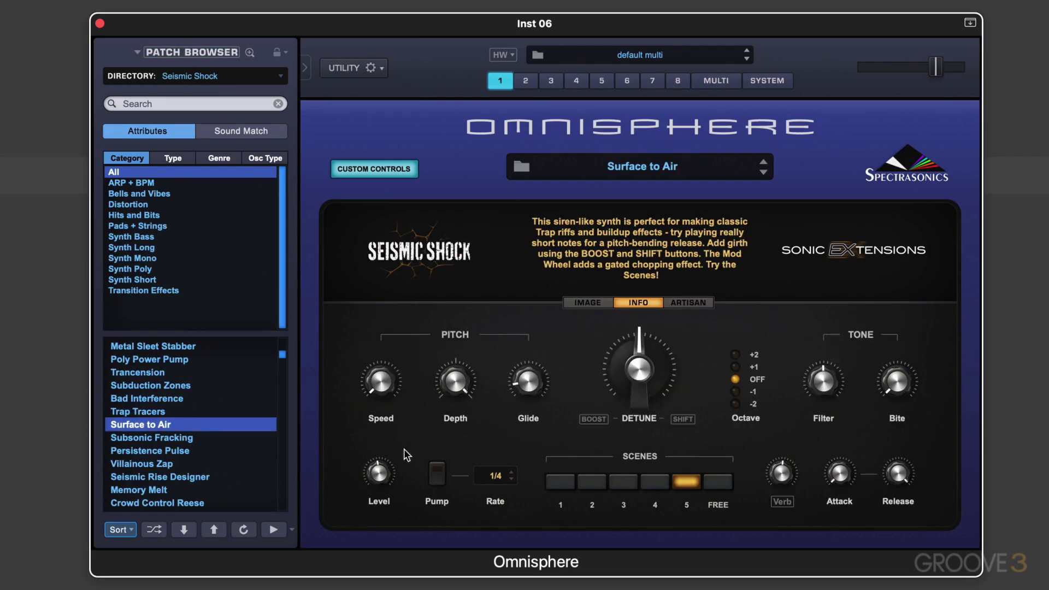
pyautogui.click(591, 482)
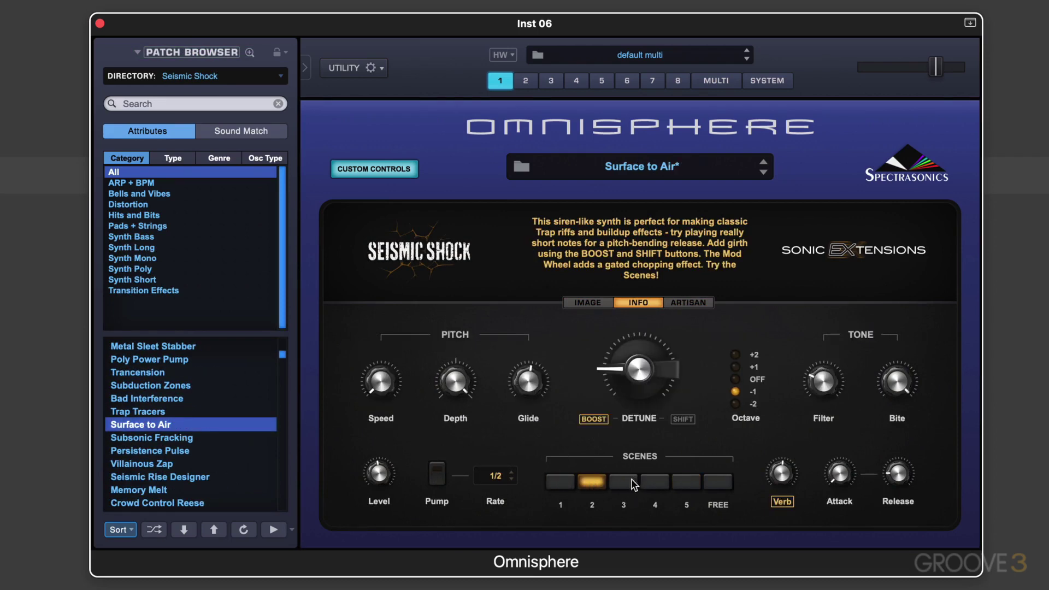
pyautogui.click(633, 483)
pyautogui.click(663, 484)
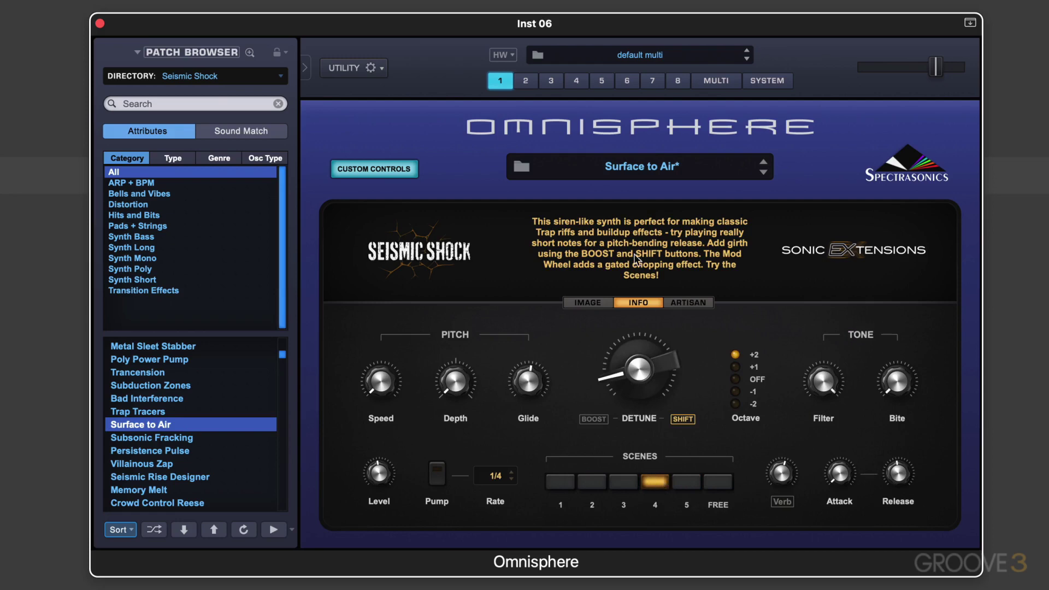
# Toggle the layer A edit page off and on, then load Seismic Rise Designer and change its scene
pyautogui.click(393, 169)
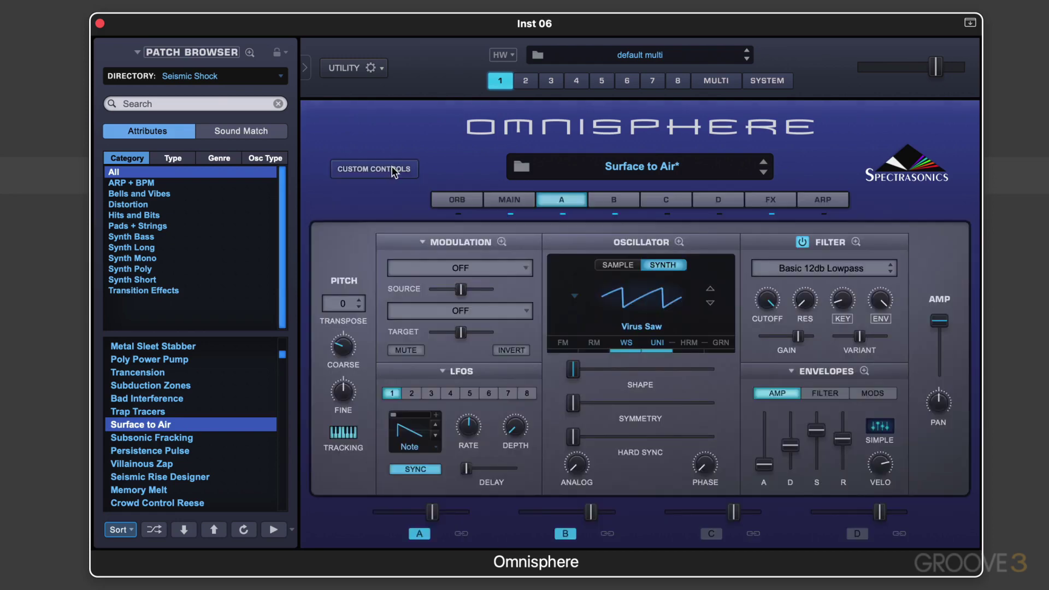
pyautogui.click(392, 170)
pyautogui.click(182, 475)
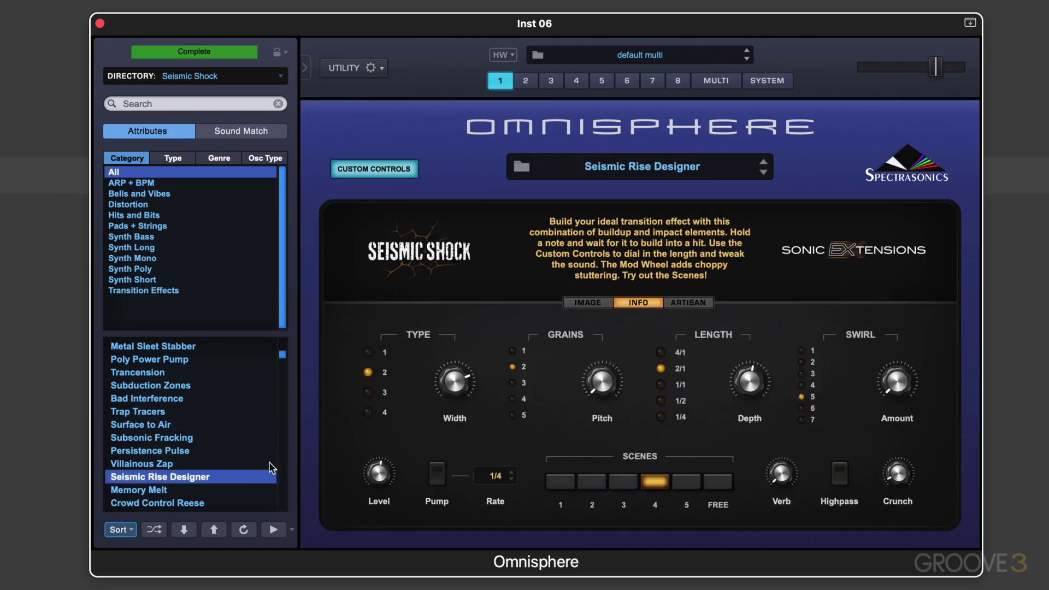
pyautogui.click(560, 482)
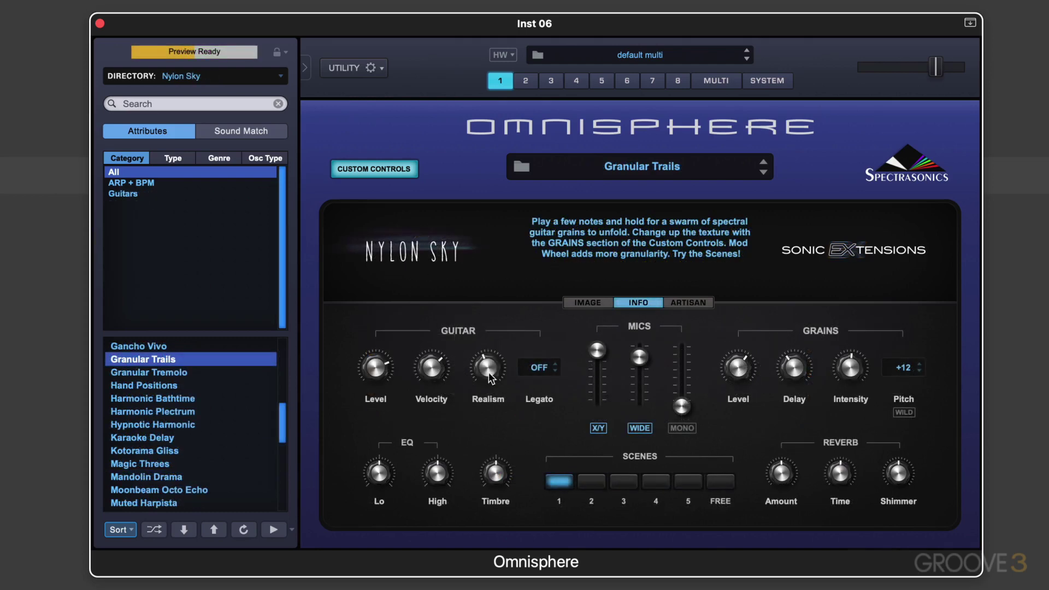
# Adjust Granular Trails' Realism, set X/Y mic to -3.00 dB, and recall scenes 2 and 3
pyautogui.moveTo(494, 383); pyautogui.dragTo(495, 365)
pyautogui.moveTo(598, 351); pyautogui.dragTo(598, 367)
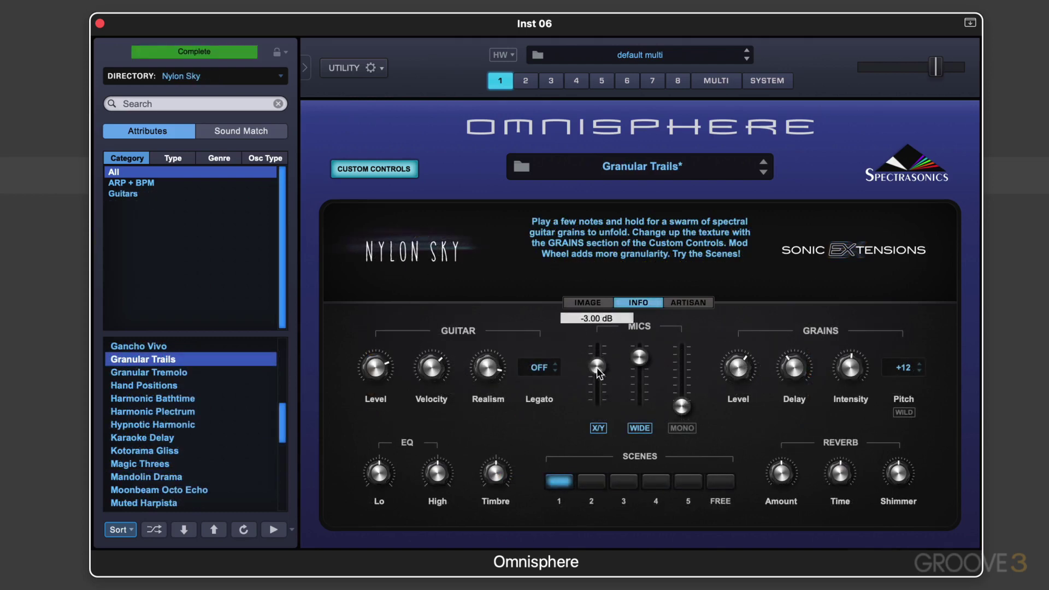
pyautogui.click(591, 481)
pyautogui.click(623, 482)
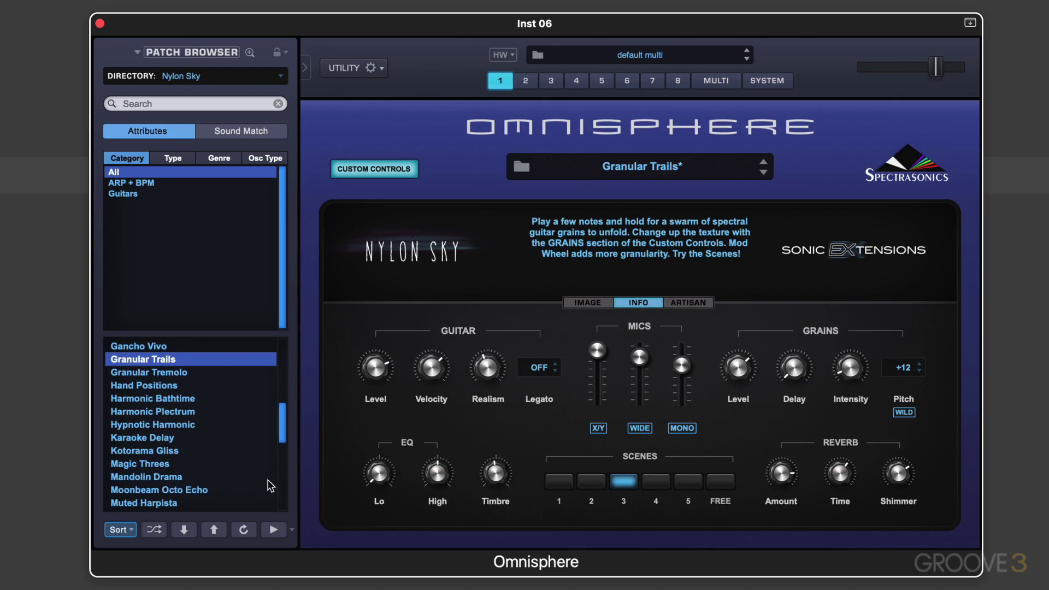
# Load Magic Threes and set its pattern Length to 0.565 and Variation to 4
pyautogui.click(164, 466)
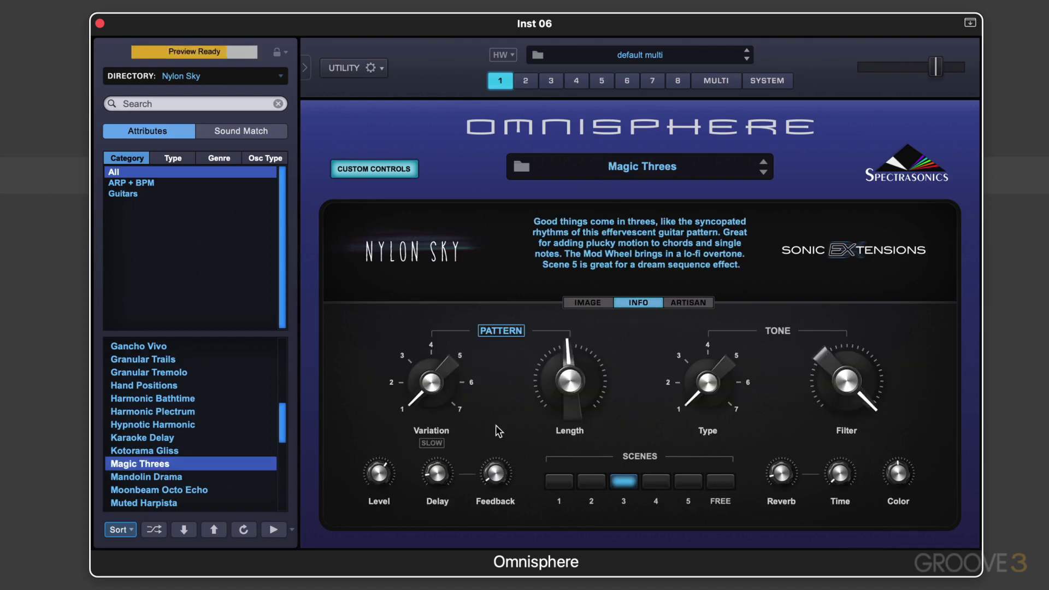
pyautogui.moveTo(566, 404); pyautogui.dragTo(568, 391)
pyautogui.moveTo(442, 392); pyautogui.dragTo(426, 357)
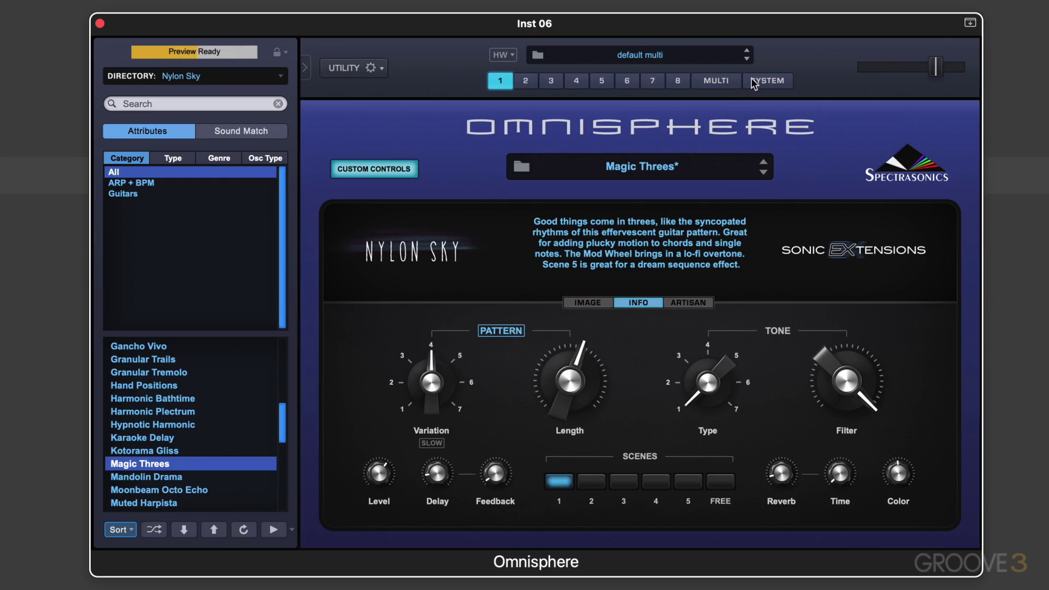
# Load Metal Sleet Stabber, recall scenes 2 and 3, and turn METAL down to about 1
pyautogui.click(390, 171)
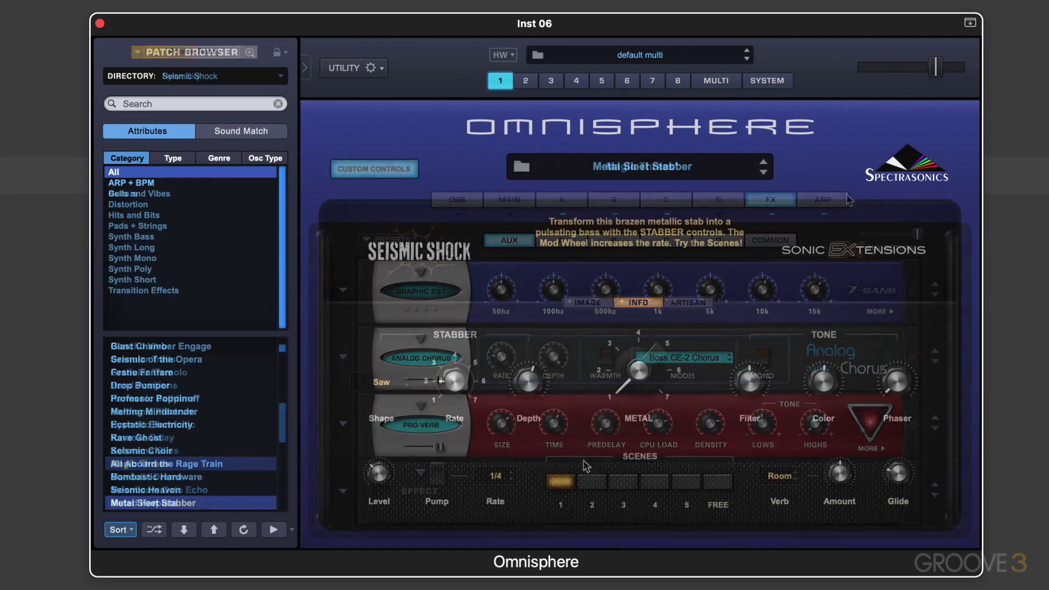
pyautogui.click(594, 482)
pyautogui.click(629, 481)
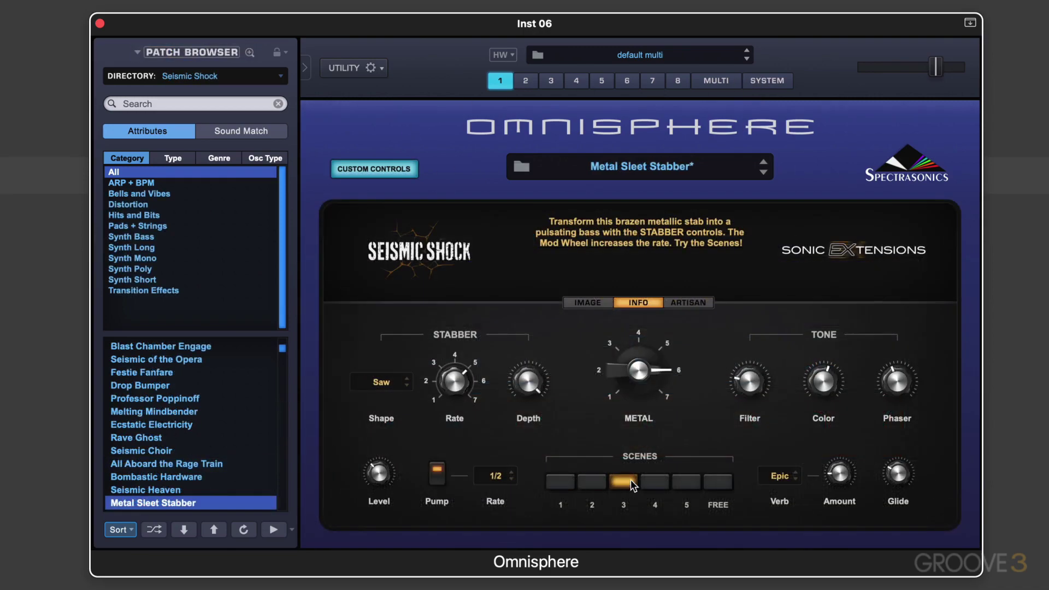
pyautogui.moveTo(633, 401)
pyautogui.mouseDown()
pyautogui.moveTo(619, 392)
pyautogui.moveTo(617, 401)
pyautogui.mouseUp()
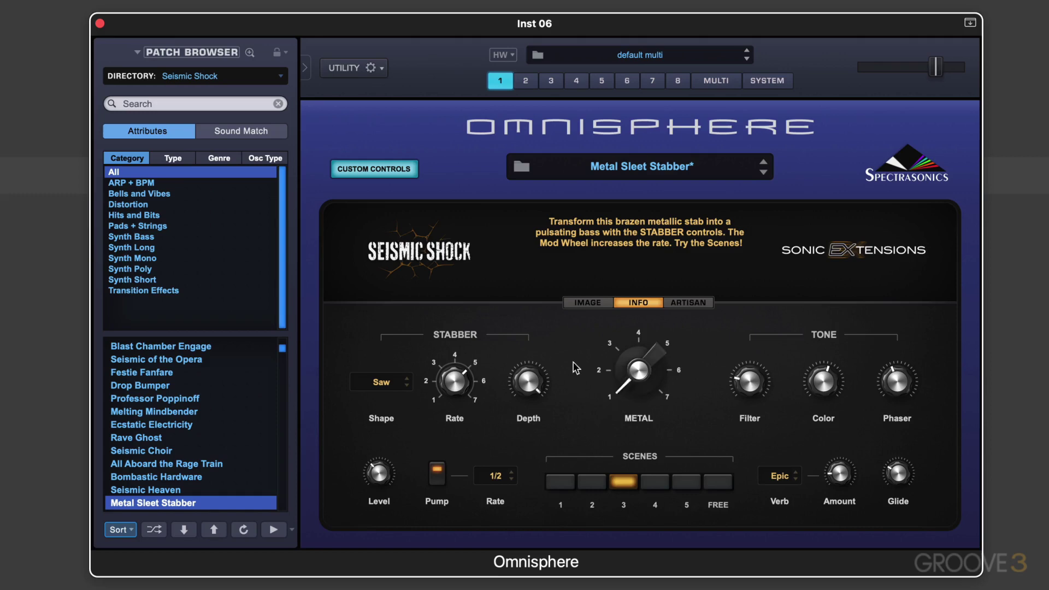
# Set the common-rack Seismic Pump to Trig mode, then set Celemute Octave Mix to 0.355
pyautogui.click(381, 171)
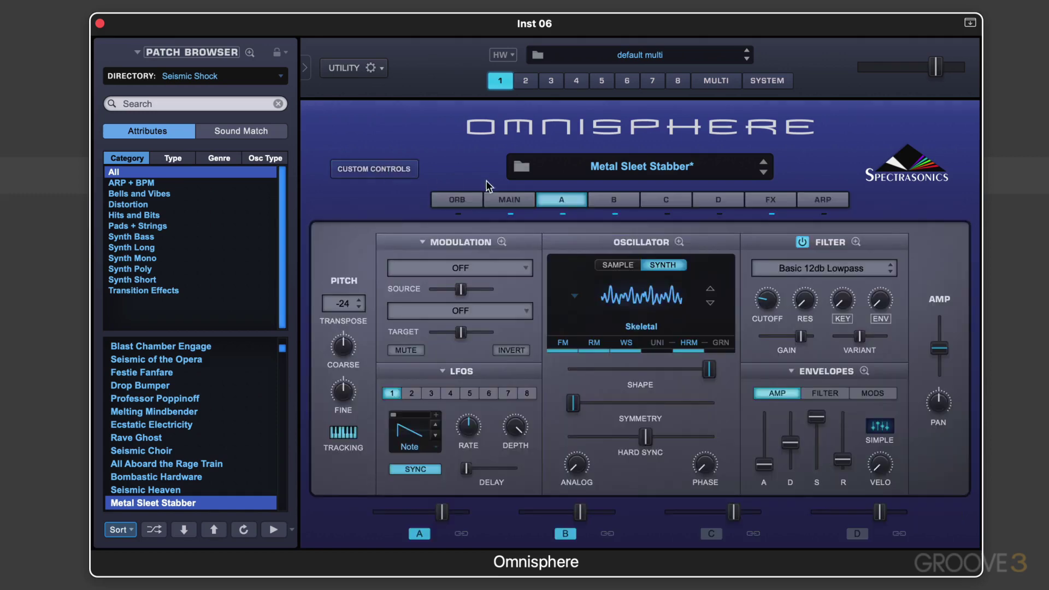
pyautogui.click(771, 202)
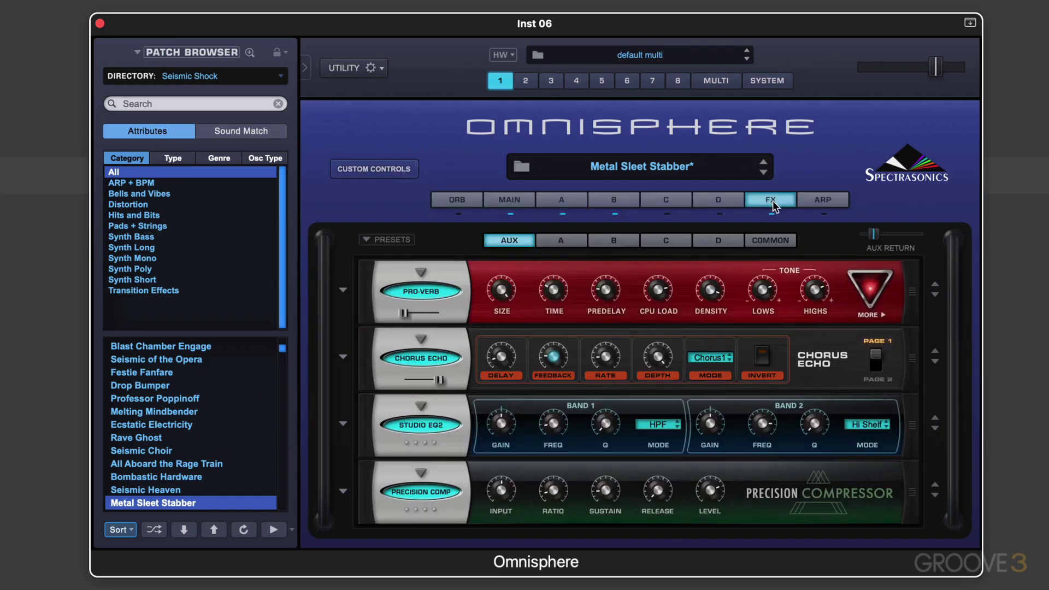
pyautogui.click(768, 240)
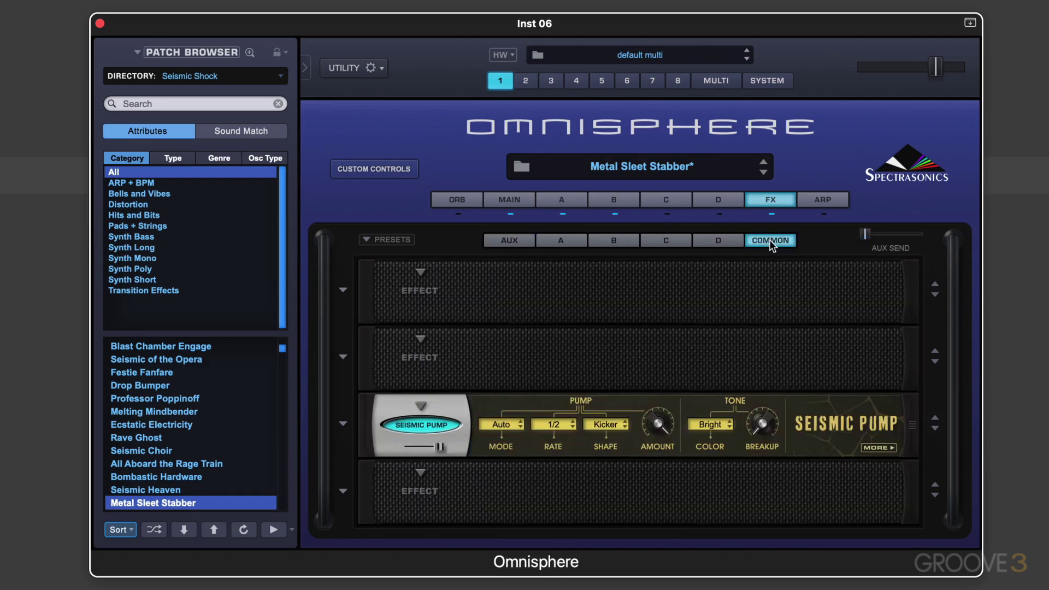
pyautogui.click(502, 426)
pyautogui.click(499, 445)
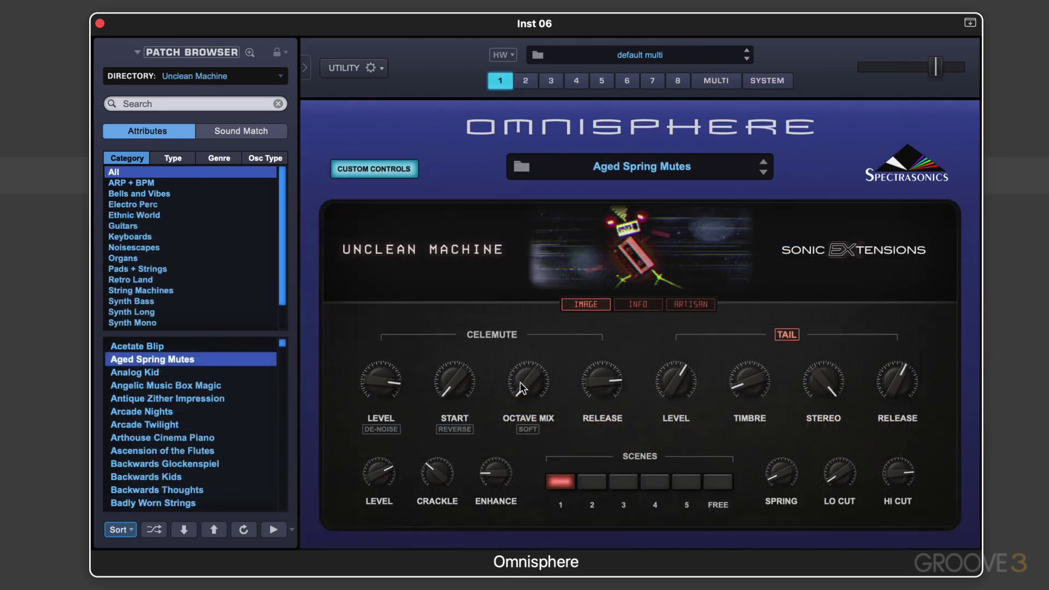
pyautogui.moveTo(519, 382)
pyautogui.mouseDown()
pyautogui.moveTo(521, 346)
pyautogui.moveTo(523, 377)
pyautogui.mouseUp()
# Recall scene 2, load Ascension of the Flutes, and raise Calm to 0.681 and Octave to mid-height
pyautogui.click(589, 481)
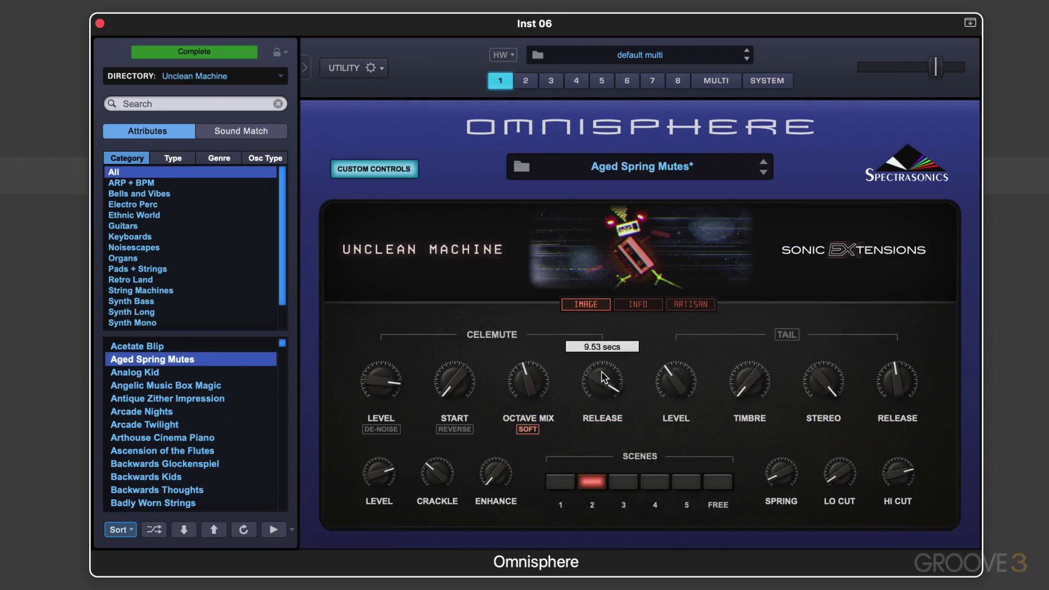
pyautogui.click(201, 450)
pyautogui.moveTo(458, 408); pyautogui.dragTo(460, 362)
pyautogui.moveTo(428, 408); pyautogui.dragTo(428, 382)
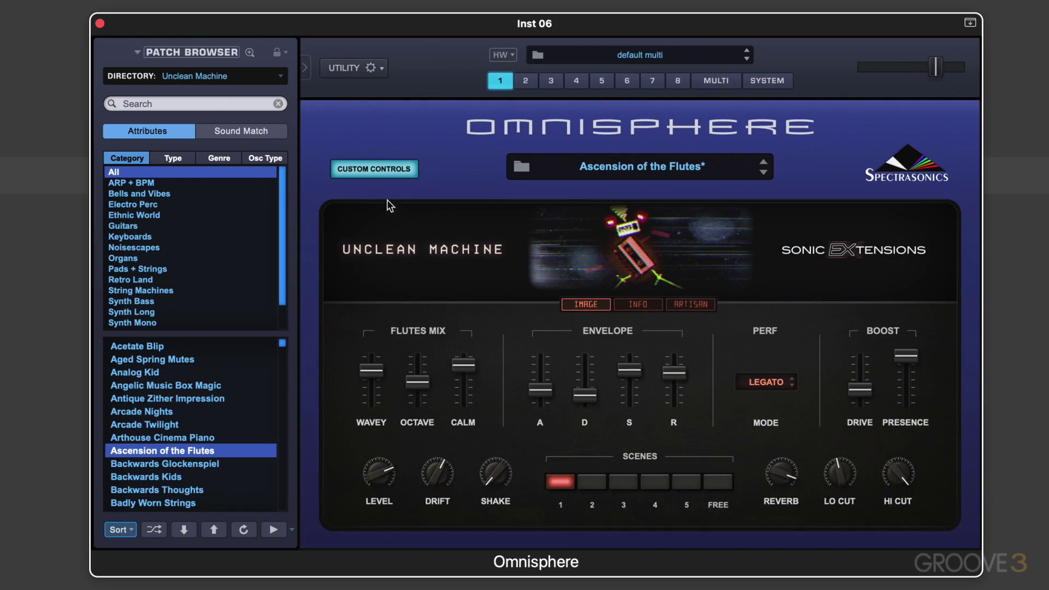
# Adjust the Unclean Channel saturation, turn up Drive and set the distortion type to Shaper
pyautogui.click(381, 169)
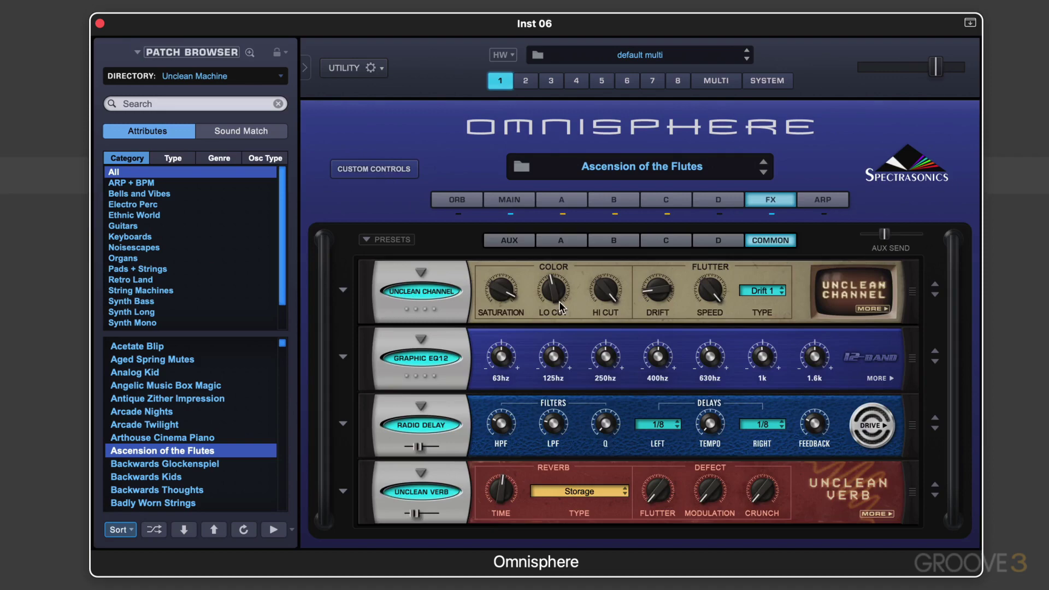
pyautogui.moveTo(507, 293); pyautogui.dragTo(507, 278)
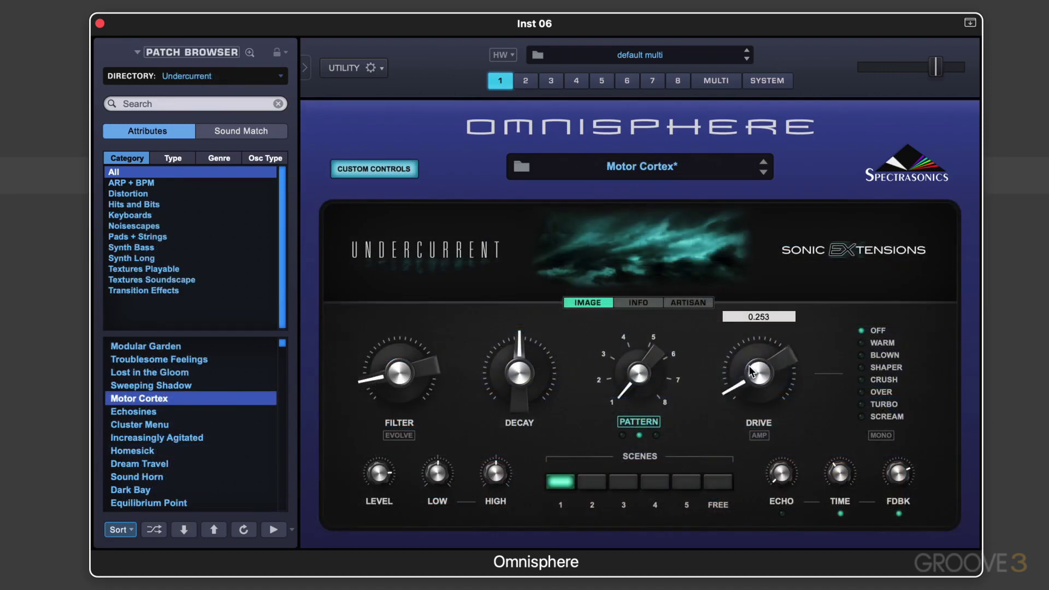
pyautogui.moveTo(751, 373); pyautogui.dragTo(751, 360)
pyautogui.click(885, 367)
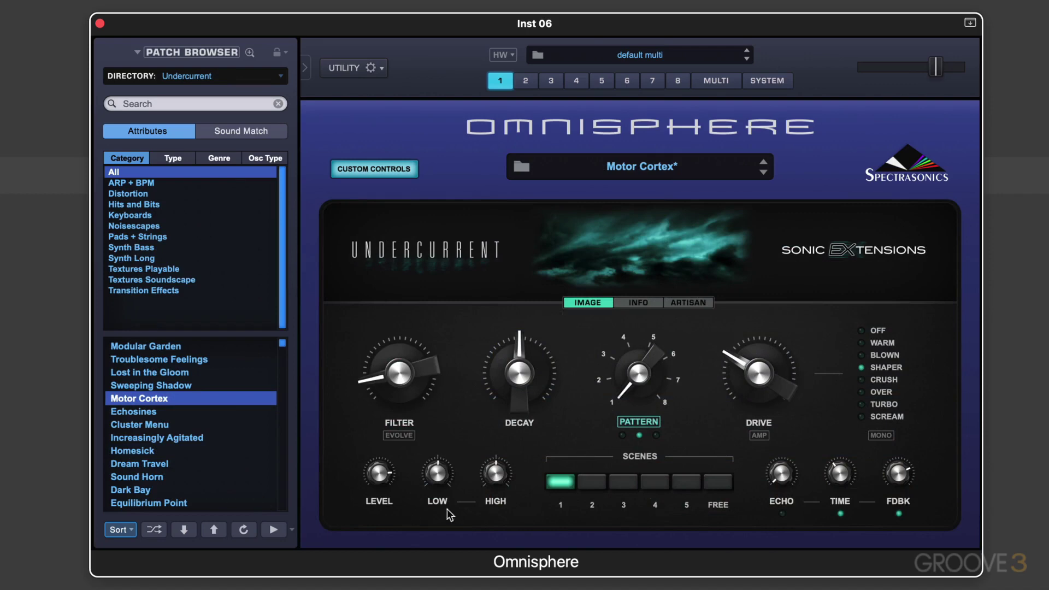
# Audition Motor Cortex scenes 2 and 4, then load Equilibrium Point with more Attack and Drive, and AMP enabled
pyautogui.click(594, 484)
pyautogui.click(653, 484)
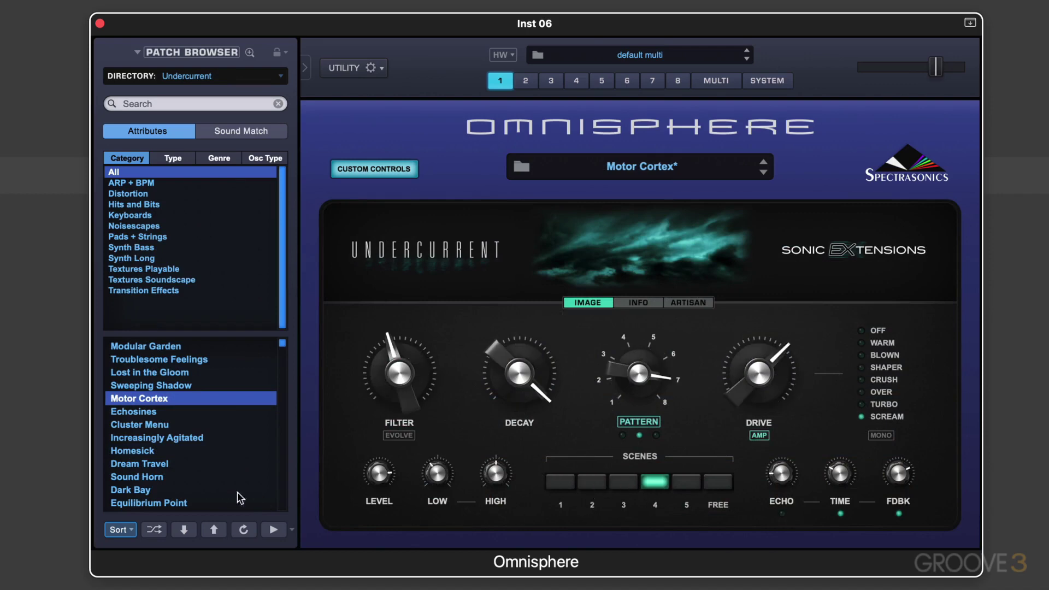
pyautogui.click(164, 502)
pyautogui.moveTo(371, 374); pyautogui.dragTo(373, 356)
pyautogui.moveTo(512, 377); pyautogui.dragTo(519, 339)
pyautogui.click(513, 432)
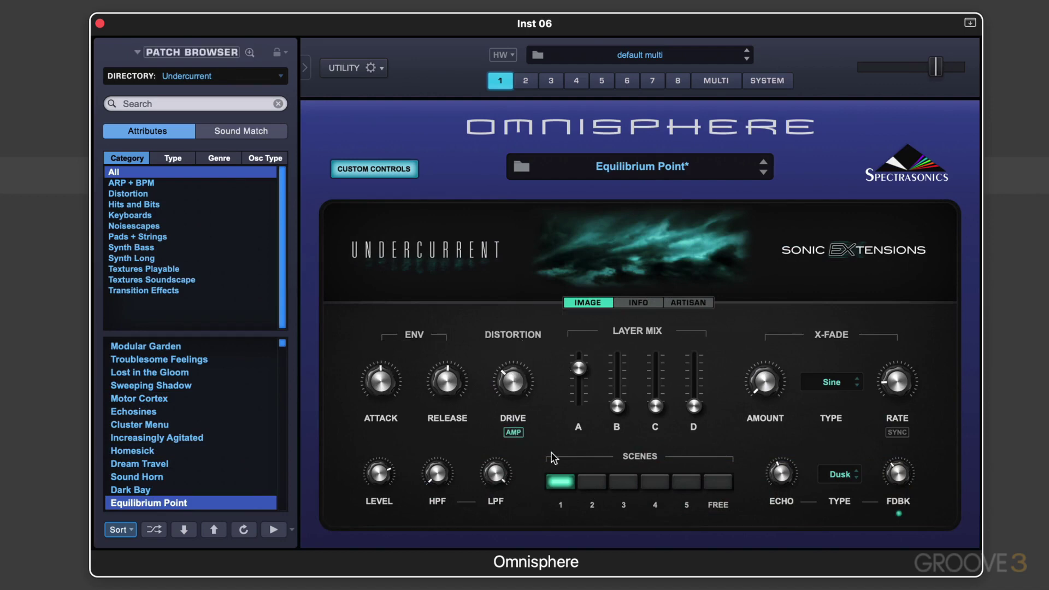
# Recall Equilibrium Point's scene 2, then load Glitched Hits Menu from the patch list
pyautogui.click(592, 482)
pyautogui.scroll(-5, 178, 468)
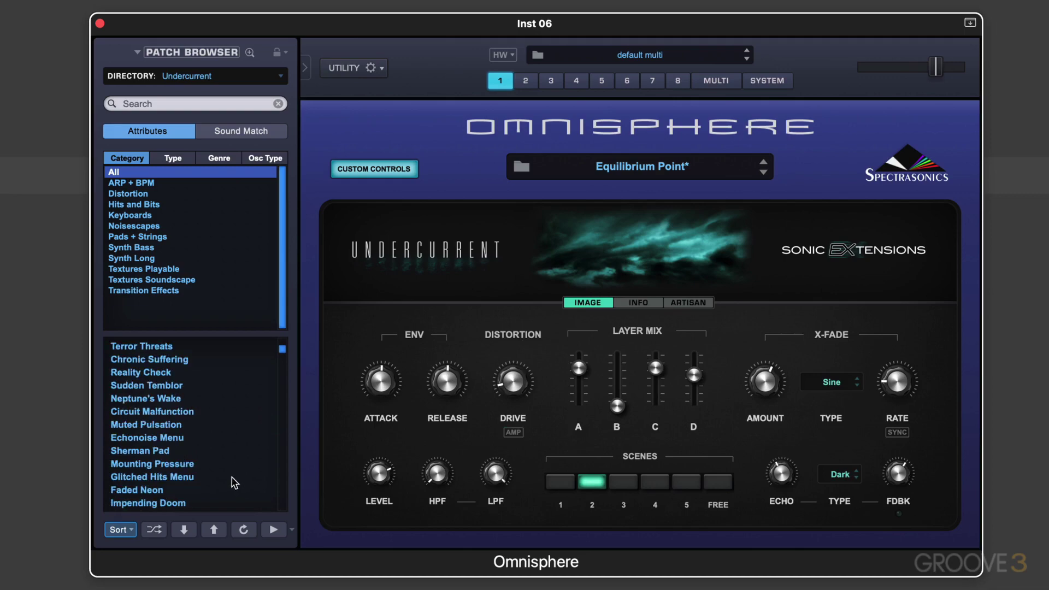
pyautogui.click(178, 465)
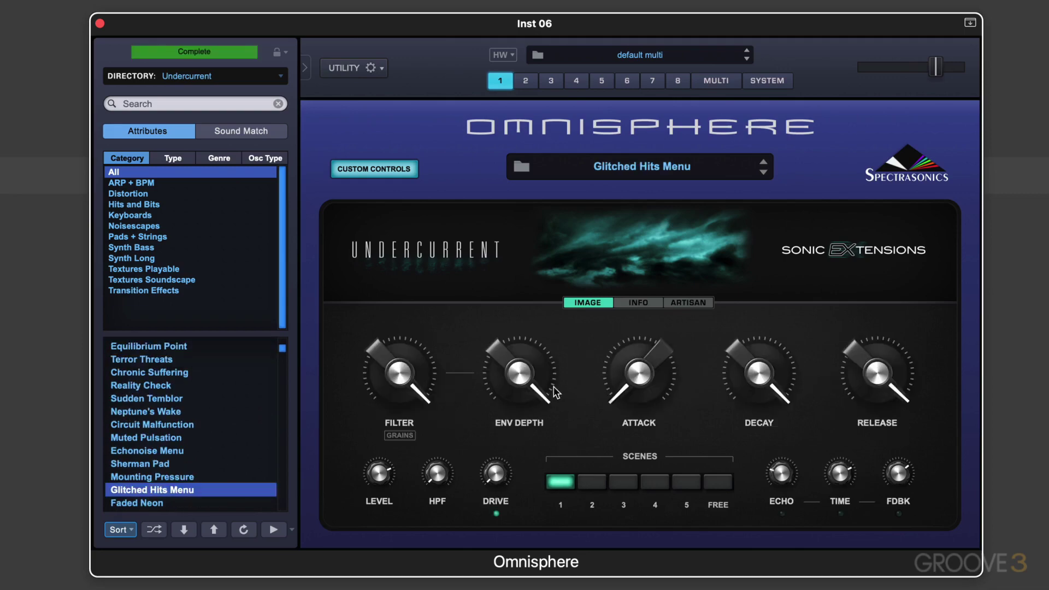